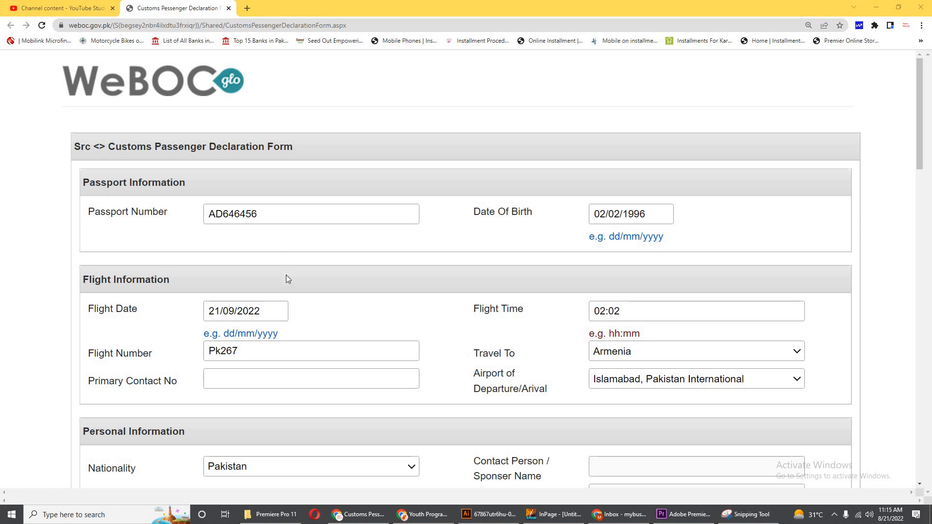
# Look through the customs passenger declaration form from the passport information down to the currency details
pyautogui.scroll(-3, 288, 279)
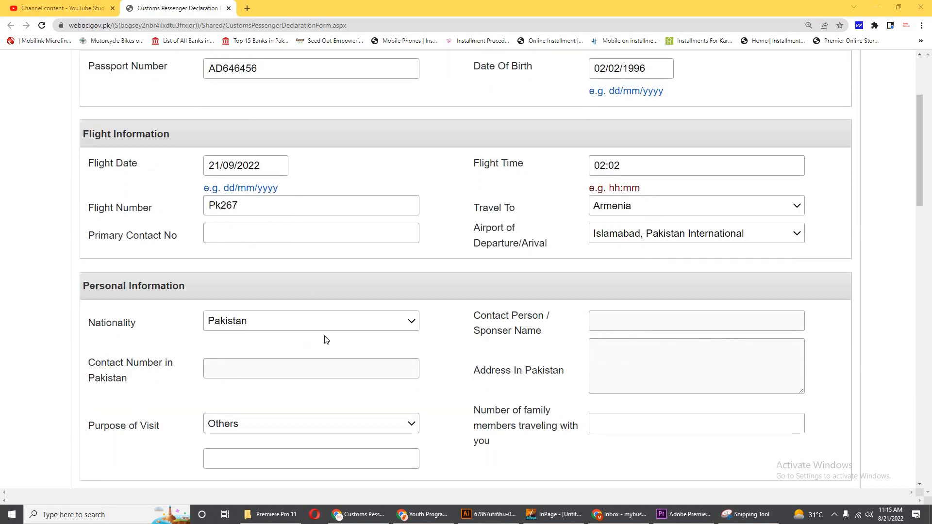
pyautogui.scroll(-9, 326, 339)
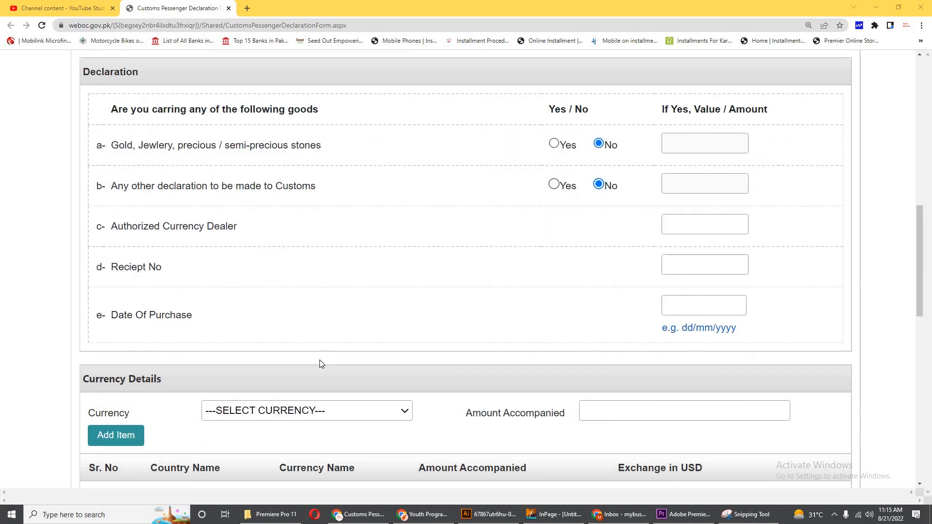
pyautogui.scroll(13, 319, 360)
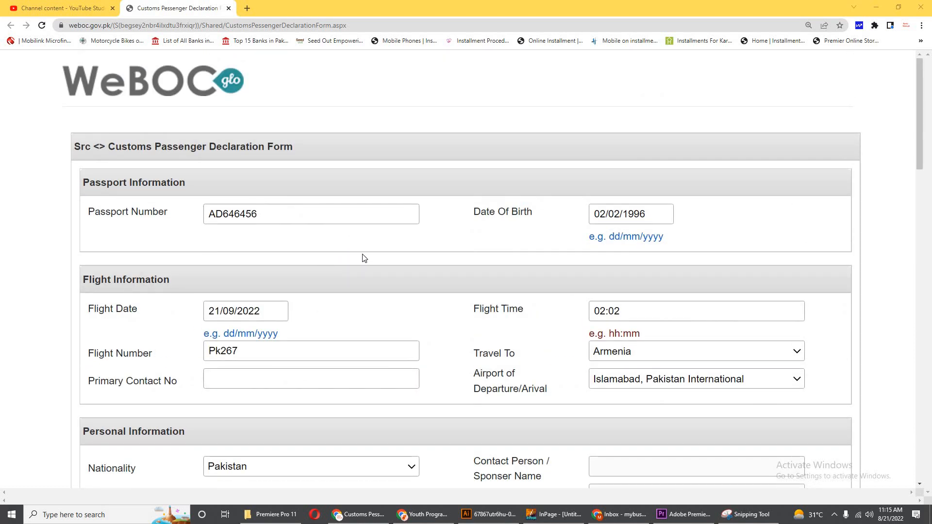
pyautogui.scroll(-4, 363, 255)
pyautogui.scroll(-6, 364, 261)
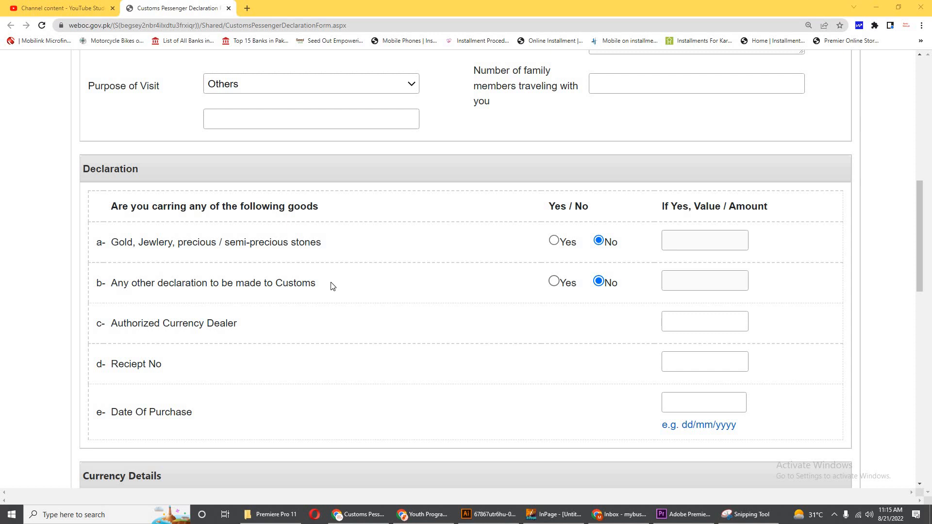
pyautogui.scroll(-6, 333, 292)
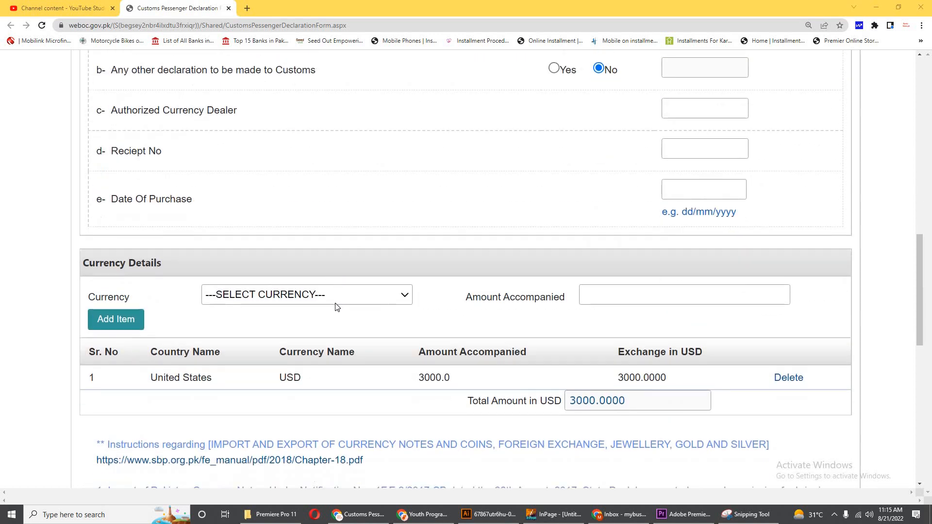
pyautogui.scroll(-5, 349, 334)
pyautogui.scroll(20, 129, 160)
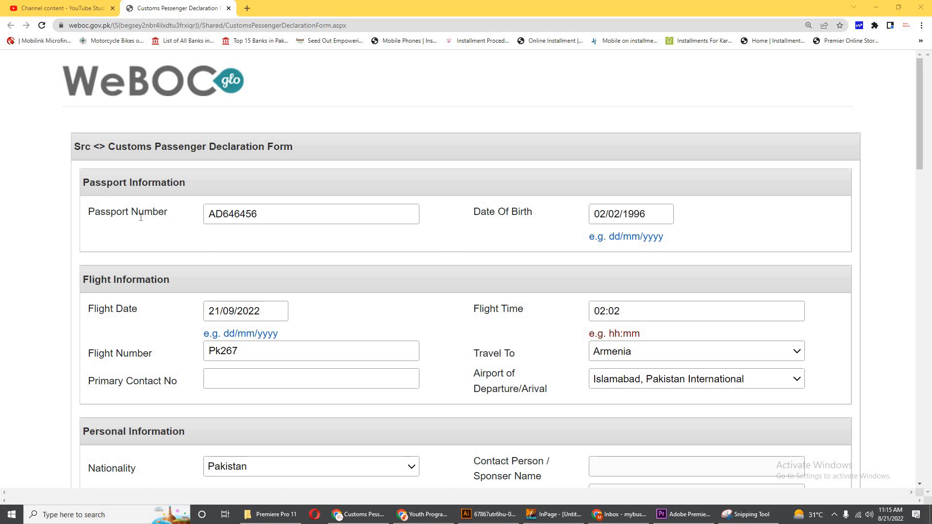
# Review the passport number and date of birth entries in the Passport Information section
pyautogui.moveTo(90, 213); pyautogui.dragTo(198, 211)
pyautogui.click(269, 213)
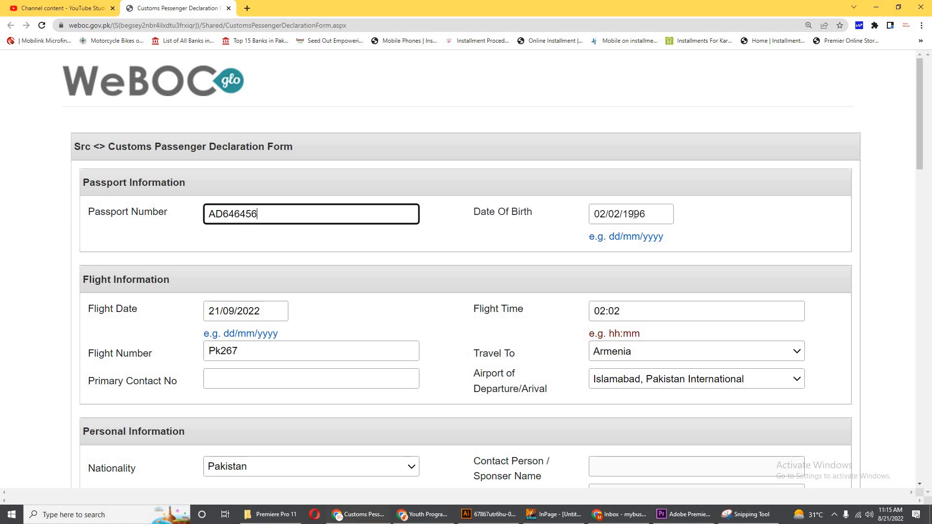
pyautogui.moveTo(633, 214); pyautogui.dragTo(637, 214)
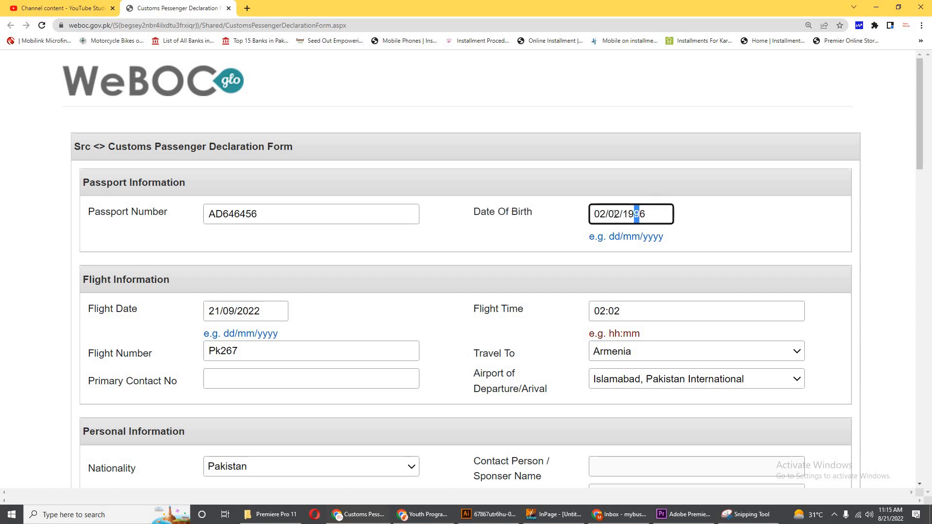
pyautogui.click(615, 214)
pyautogui.press('Left')
pyautogui.press('Left')
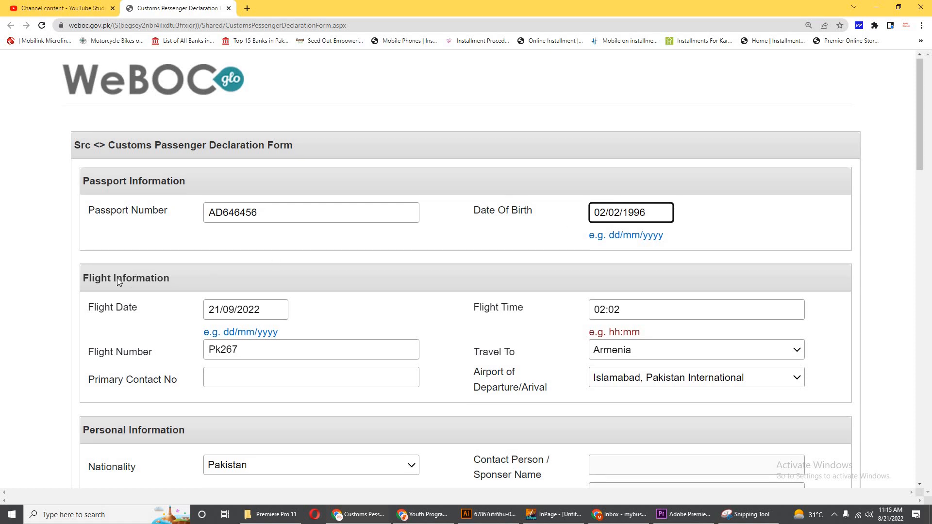
# Review the flight date, flight time and flight number entries in the Flight Information section
pyautogui.scroll(-2, 106, 274)
pyautogui.tripleClick(90, 214)
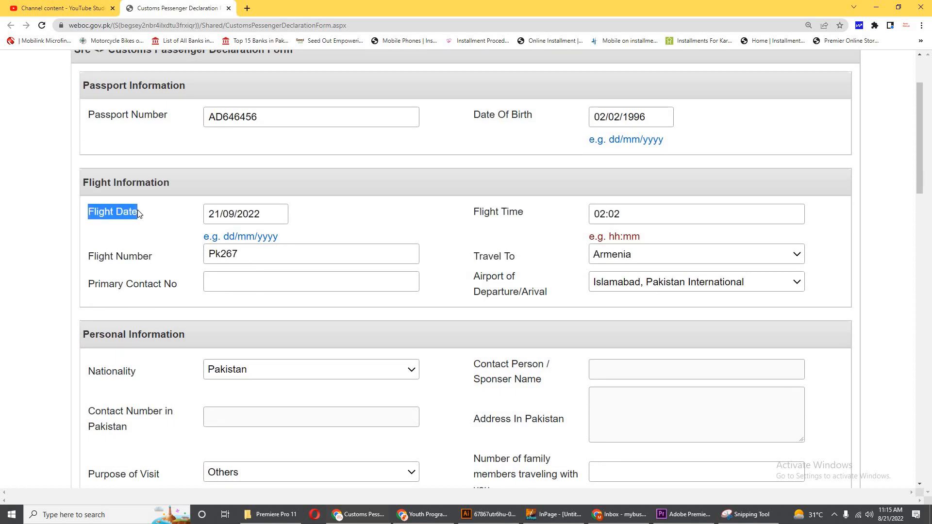
pyautogui.click(238, 214)
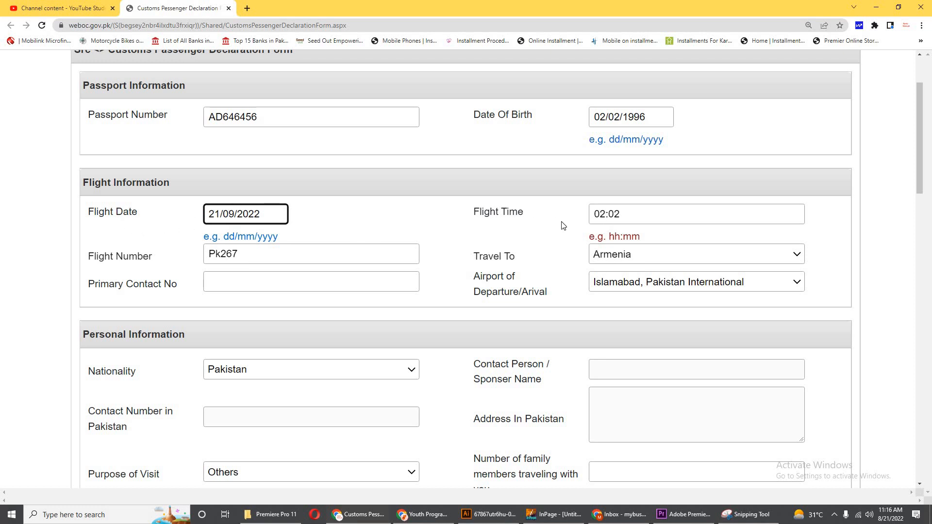
pyautogui.click(632, 215)
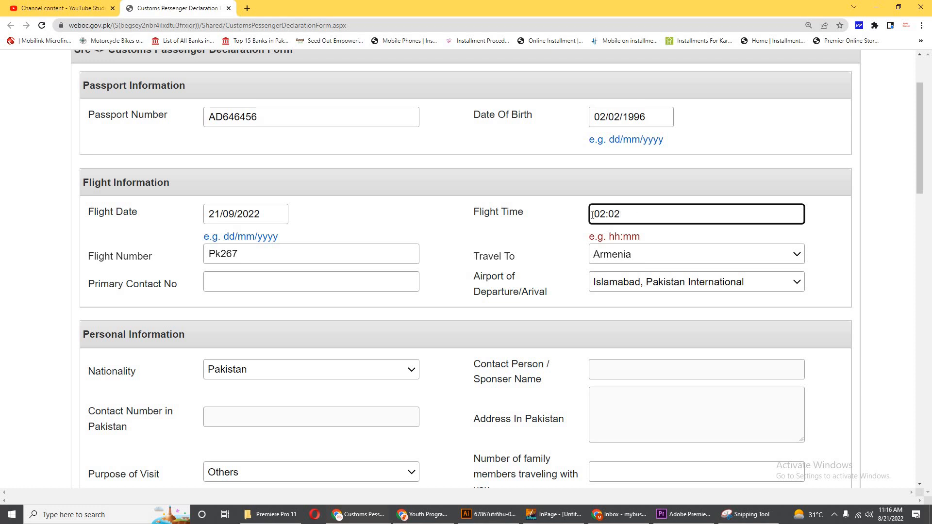
pyautogui.scroll(-1, 228, 238)
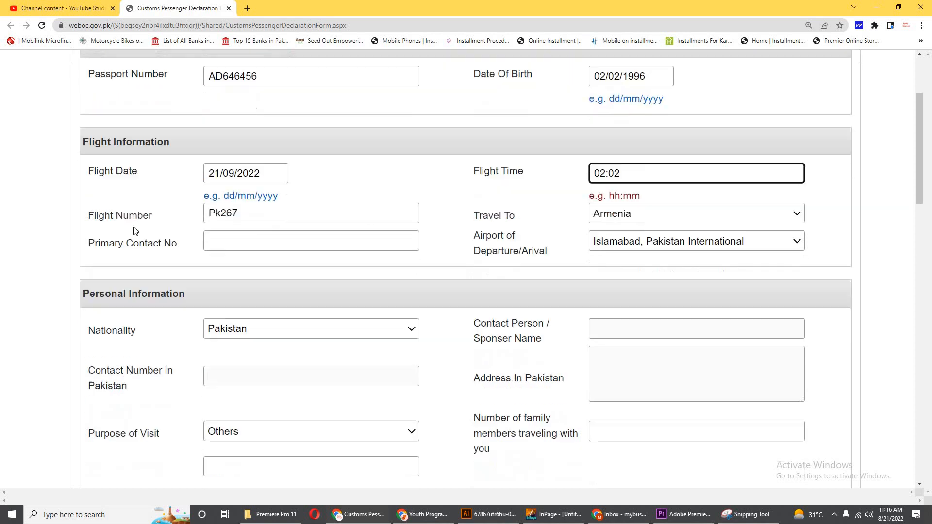
pyautogui.click(116, 209)
pyautogui.moveTo(116, 210); pyautogui.dragTo(177, 210)
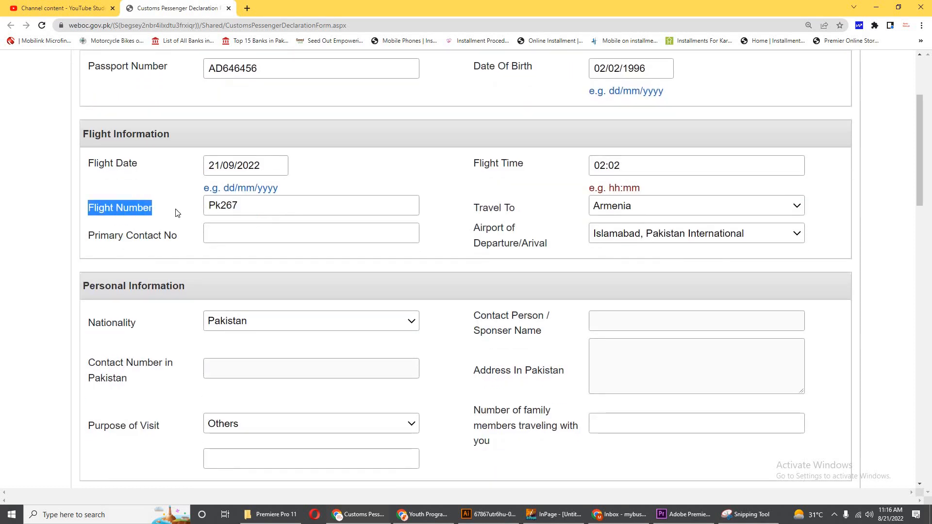
pyautogui.click(246, 205)
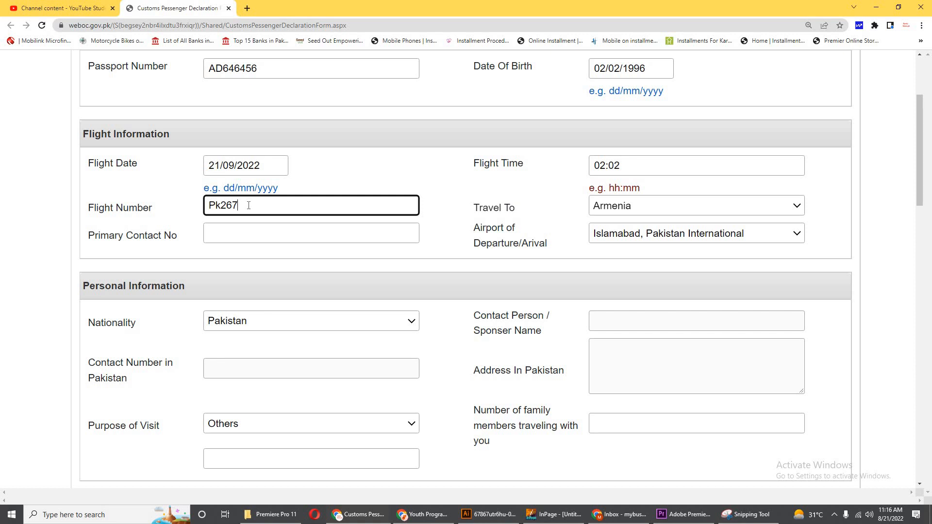
# Browse the destination countries offered for Travel To and leave the selection as it is
pyautogui.click(640, 209)
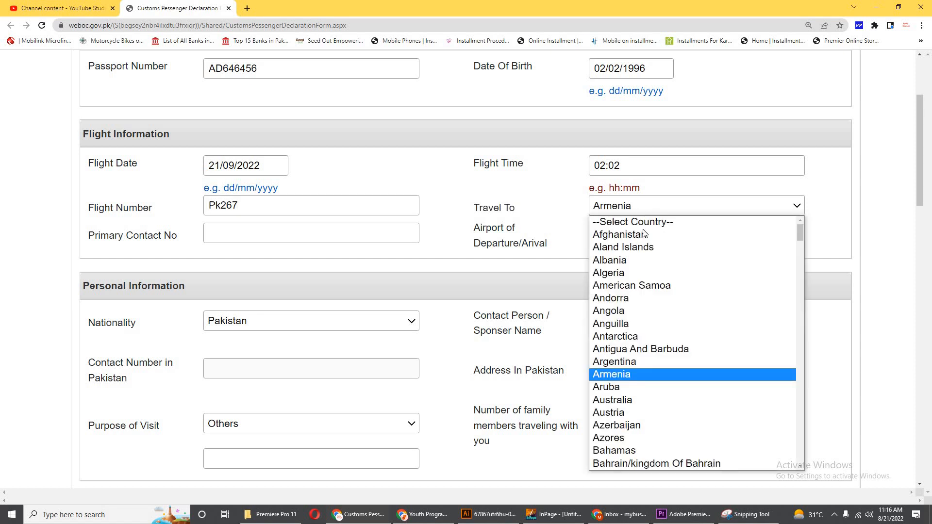
pyautogui.scroll(-5, 665, 369)
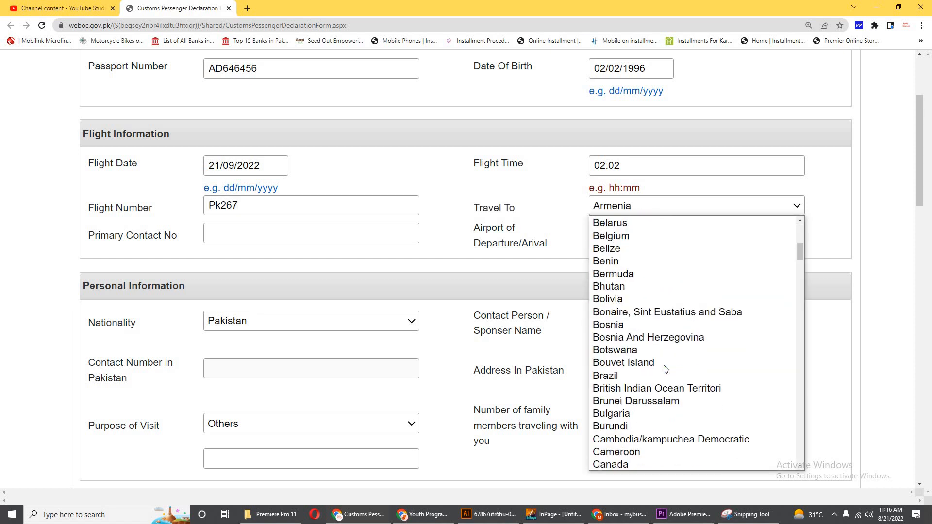
pyautogui.scroll(-7, 666, 370)
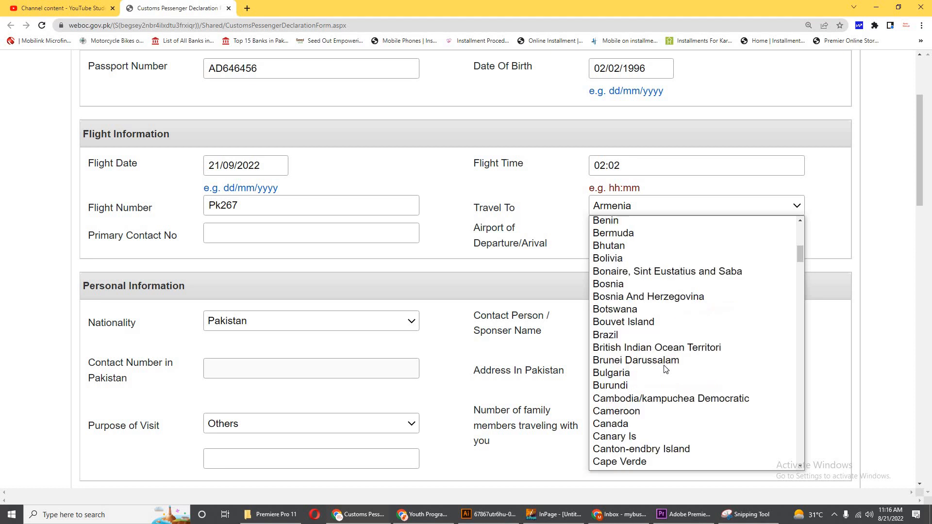
pyautogui.scroll(-5, 666, 369)
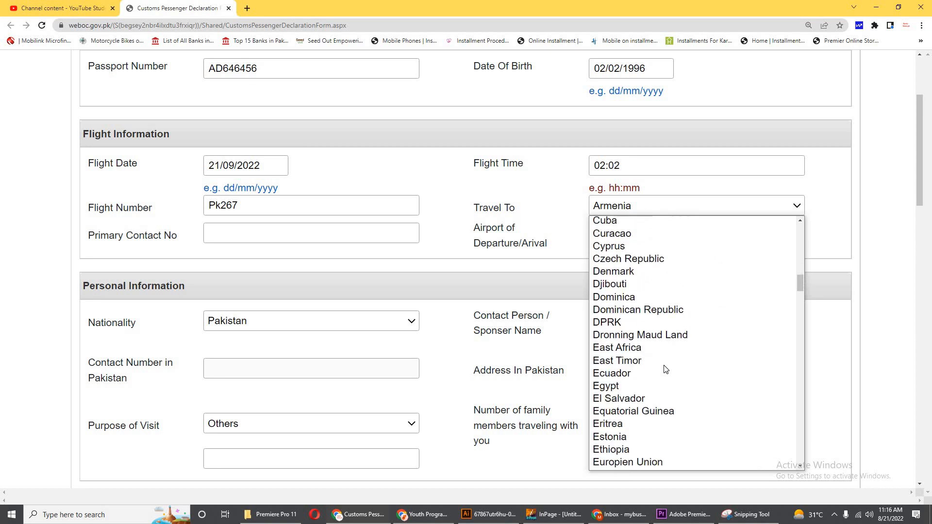
pyautogui.scroll(-3, 664, 368)
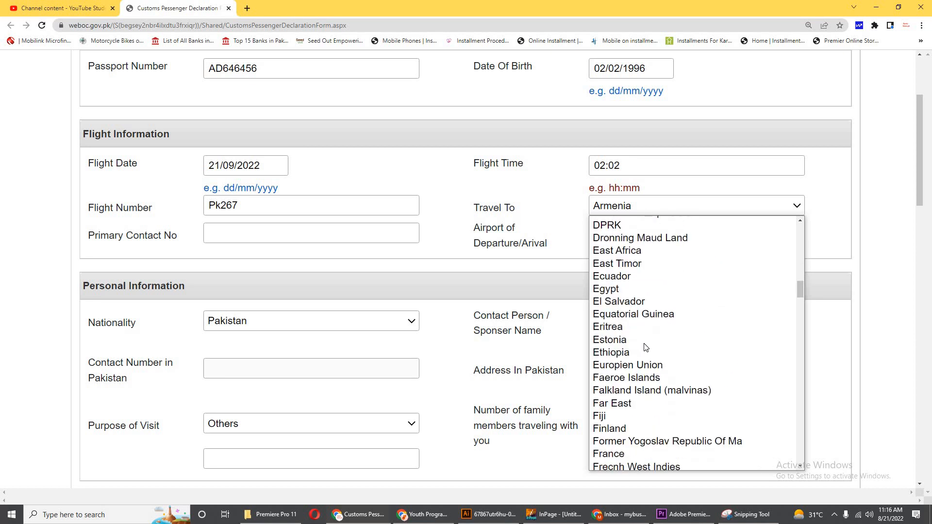
pyautogui.click(562, 263)
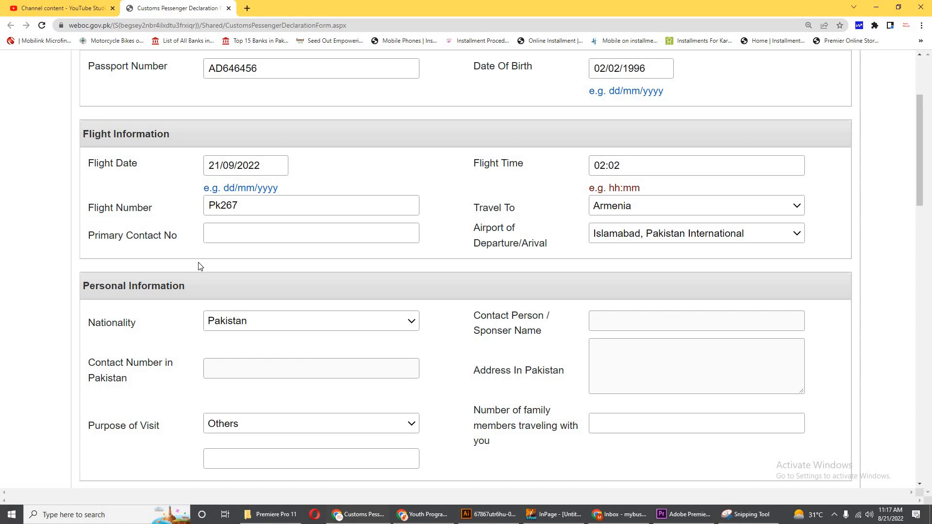
# Examine the Personal Information section and browse the available nationalities without choosing another one
pyautogui.scroll(-3, 46, 257)
pyautogui.moveTo(85, 144); pyautogui.dragTo(263, 152)
pyautogui.click(262, 152)
pyautogui.click(241, 181)
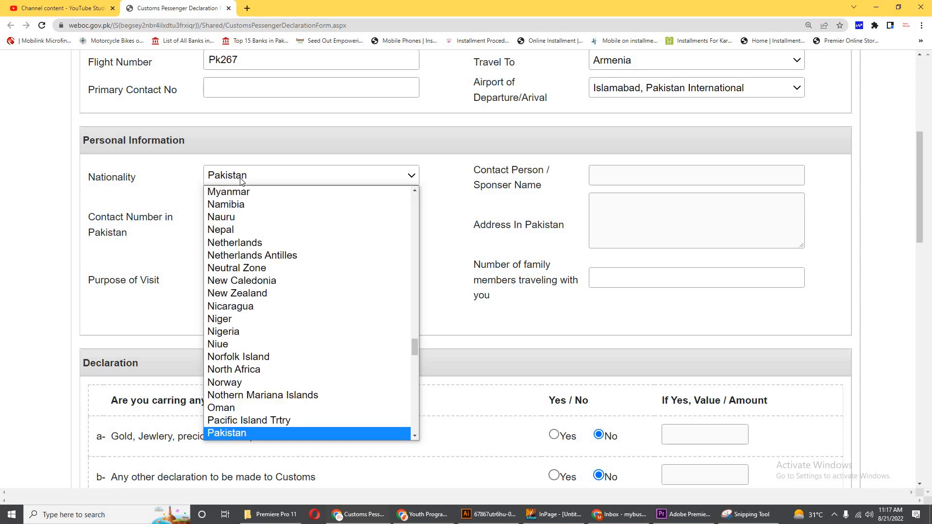
pyautogui.scroll(4, 246, 291)
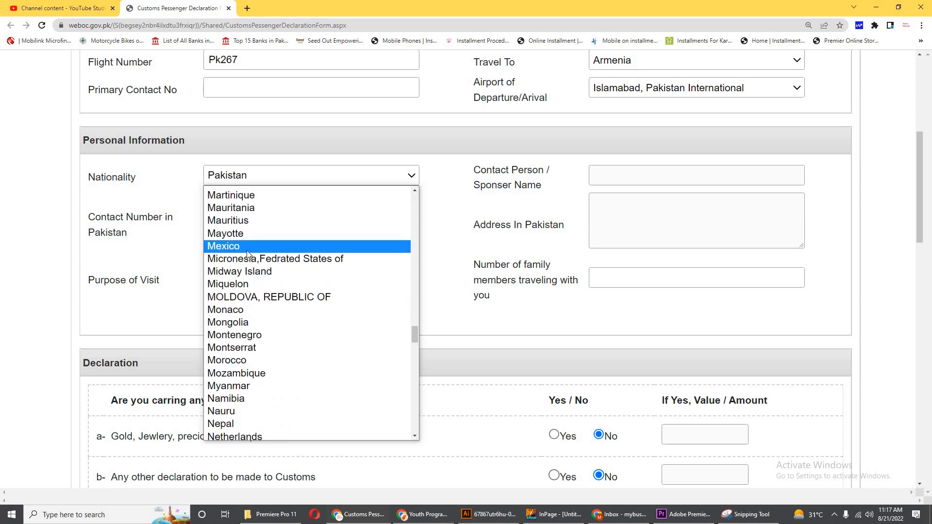
pyautogui.scroll(5, 247, 251)
pyautogui.click(67, 200)
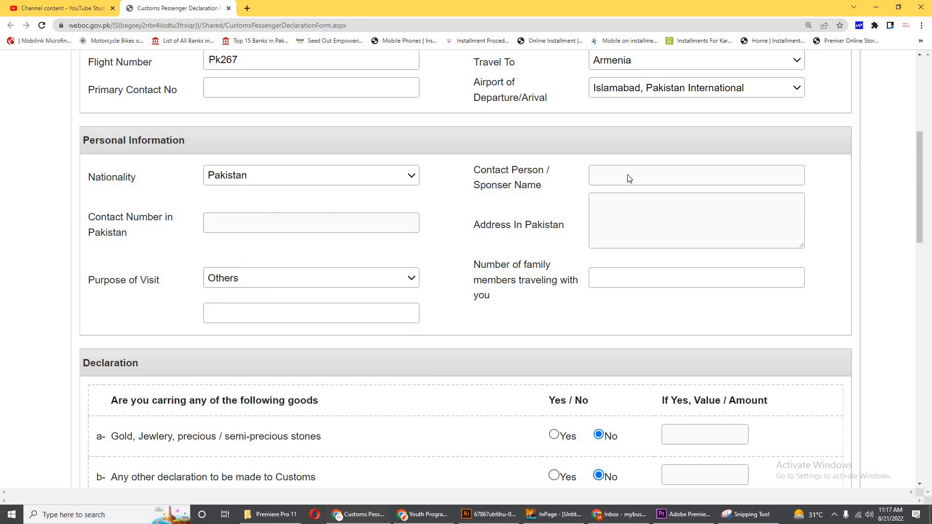
# Examine the sponsor name, contact number and address fields of the Personal Information section
pyautogui.scroll(1, 605, 204)
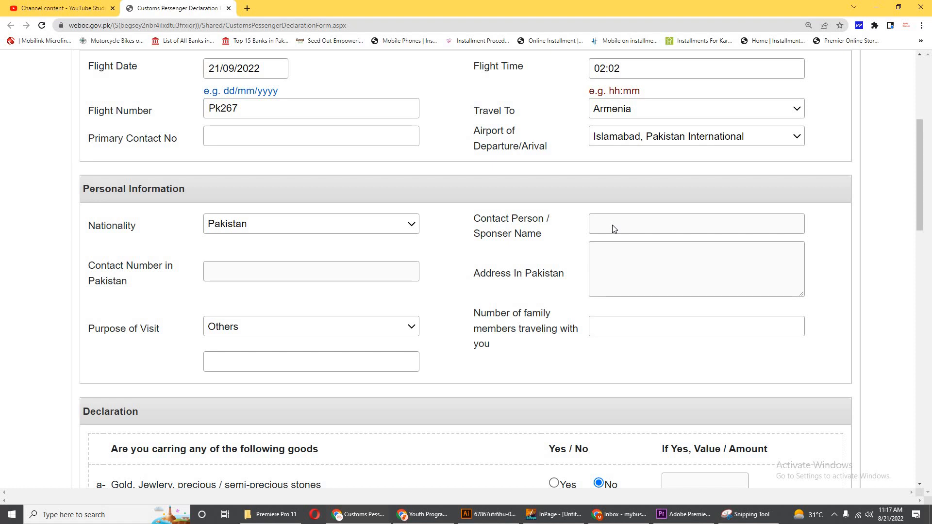
pyautogui.scroll(-2, 162, 316)
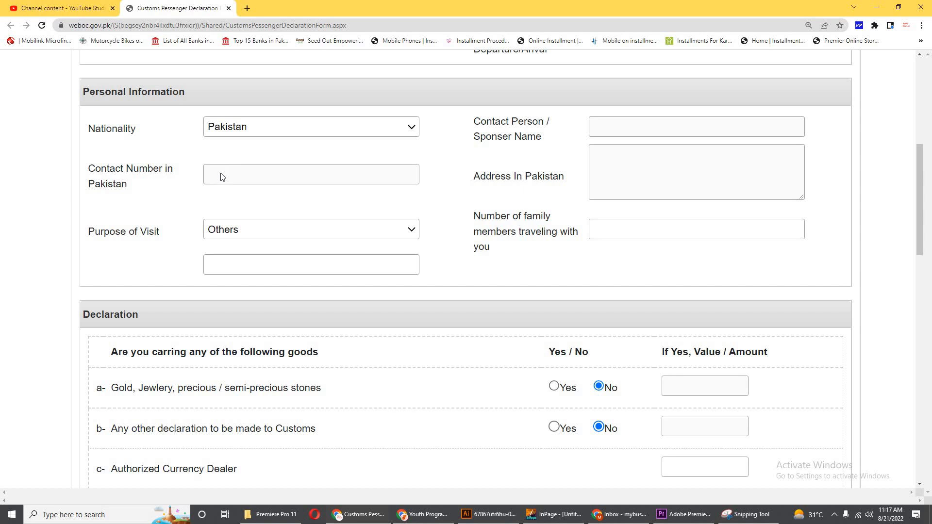
pyautogui.scroll(1, 221, 177)
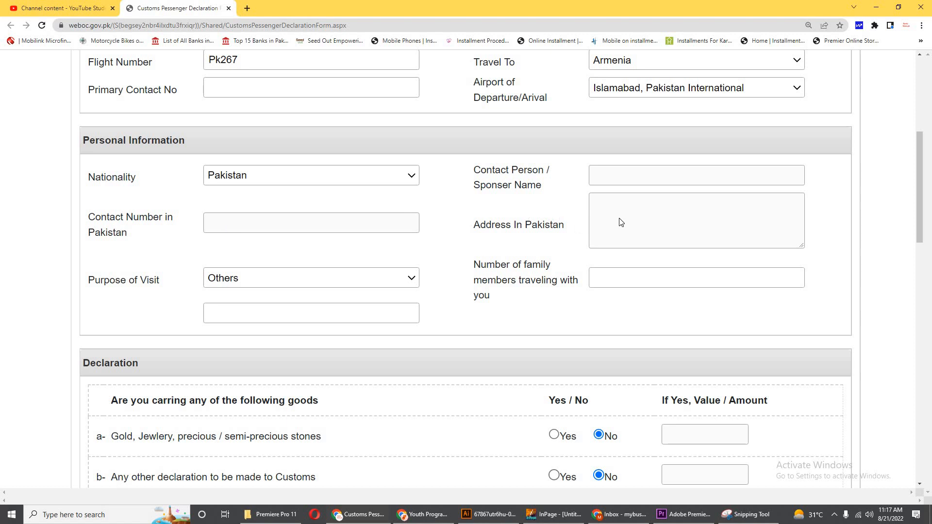
pyautogui.scroll(-2, 150, 254)
pyautogui.scroll(2, 345, 181)
# Select Others as the purpose of visit and specify "work visa" as the reason
pyautogui.click(247, 282)
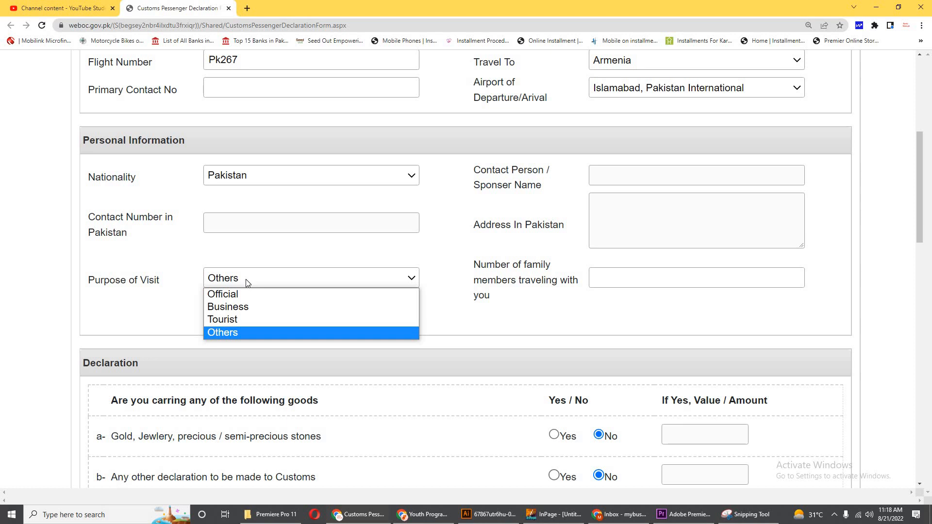
pyautogui.click(240, 282)
pyautogui.click(242, 281)
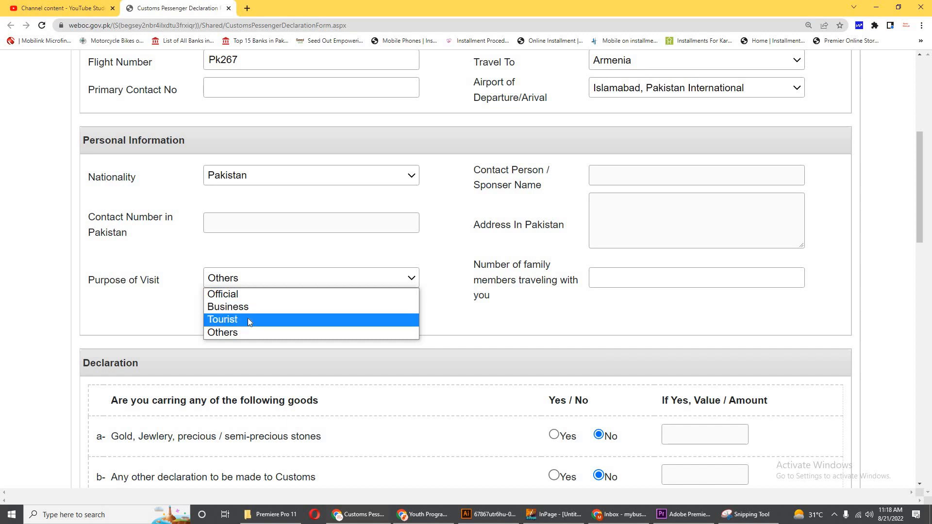
pyautogui.click(243, 332)
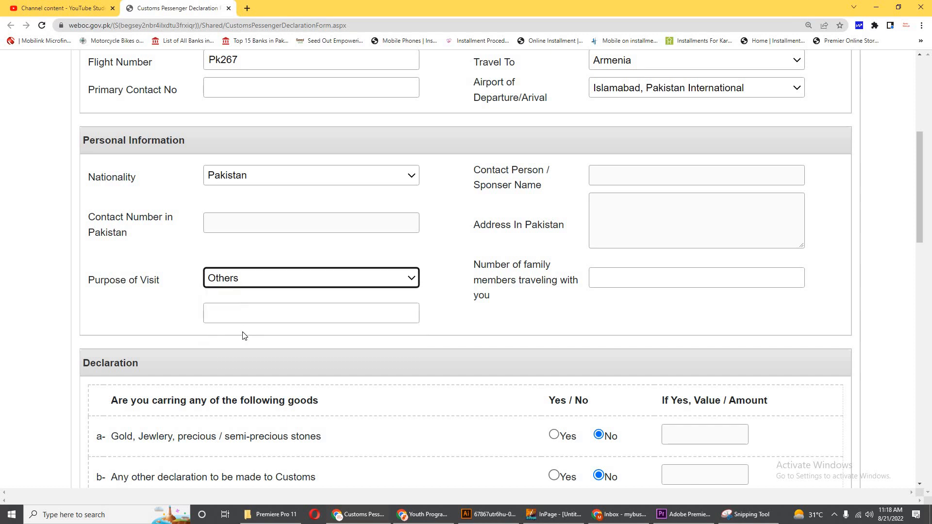
pyautogui.click(220, 312)
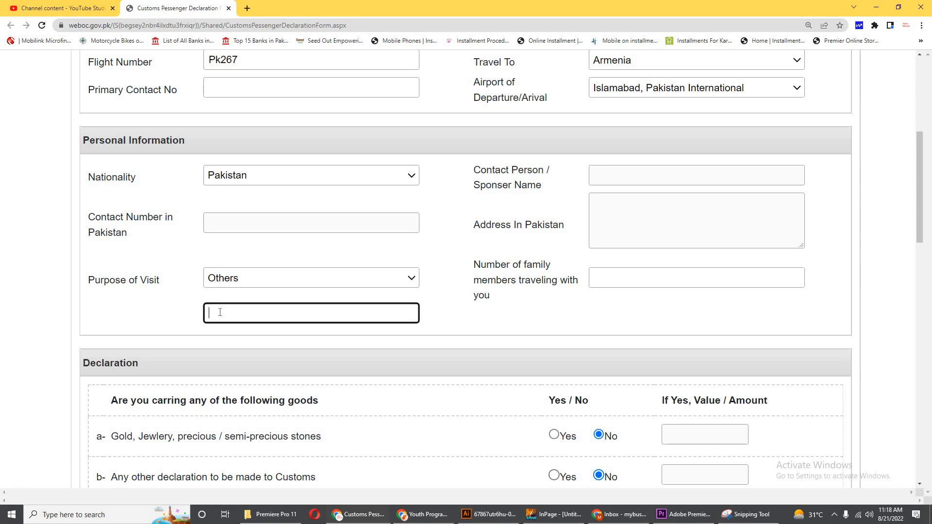
pyautogui.write('work visa')
# Try 5 as the number of family members traveling along, and clear the entry again
pyautogui.click(501, 274)
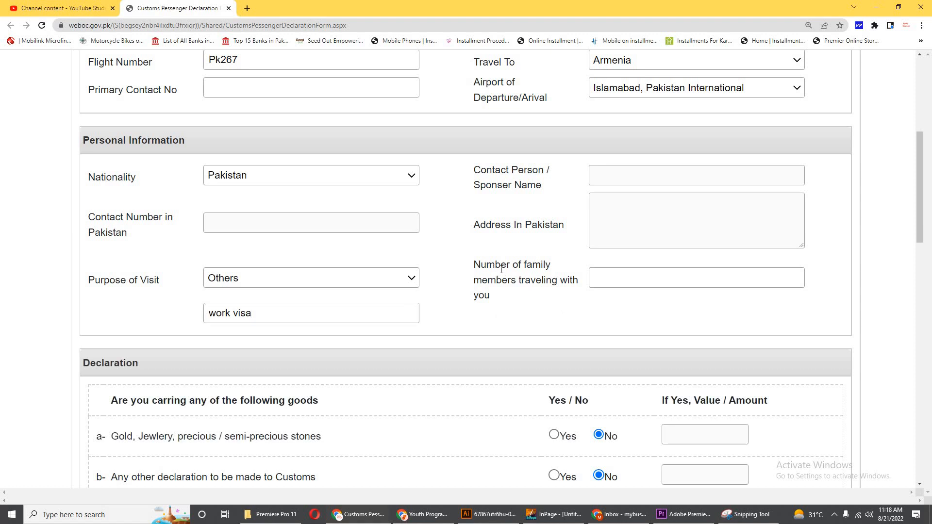
pyautogui.click(612, 278)
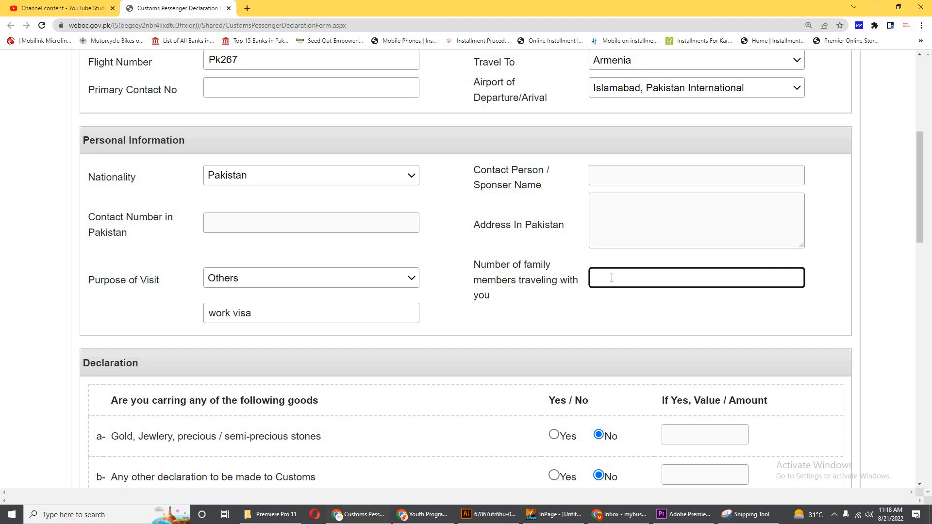
pyautogui.write('5')
pyautogui.click(591, 307)
pyautogui.scroll(-2, 220, 266)
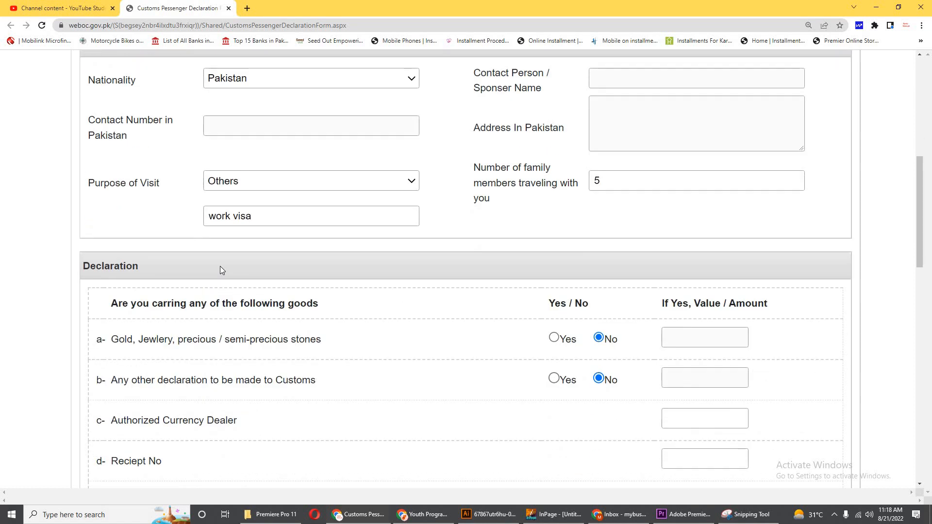
pyautogui.click(611, 177)
pyautogui.press('BackSpace')
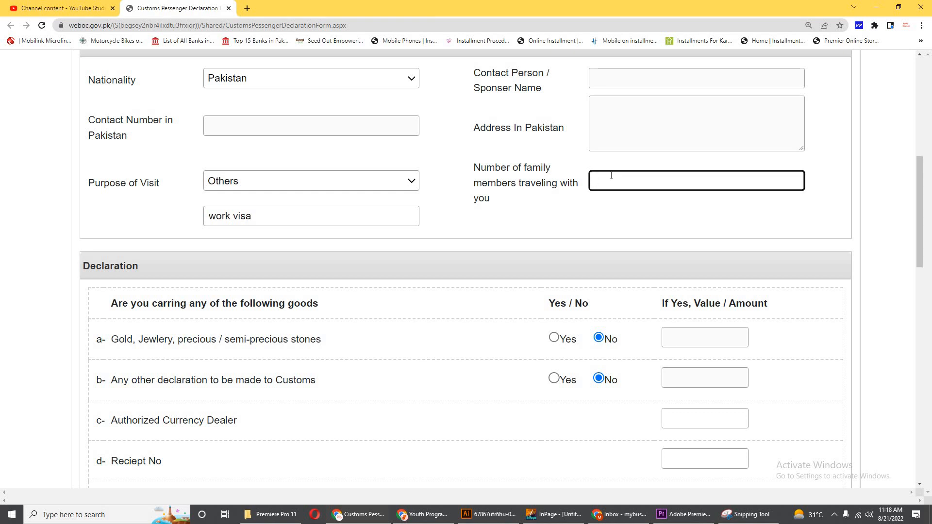
# Enter 0000 as the number of family members traveling along
pyautogui.write('0000')
pyautogui.scroll(-3, 257, 238)
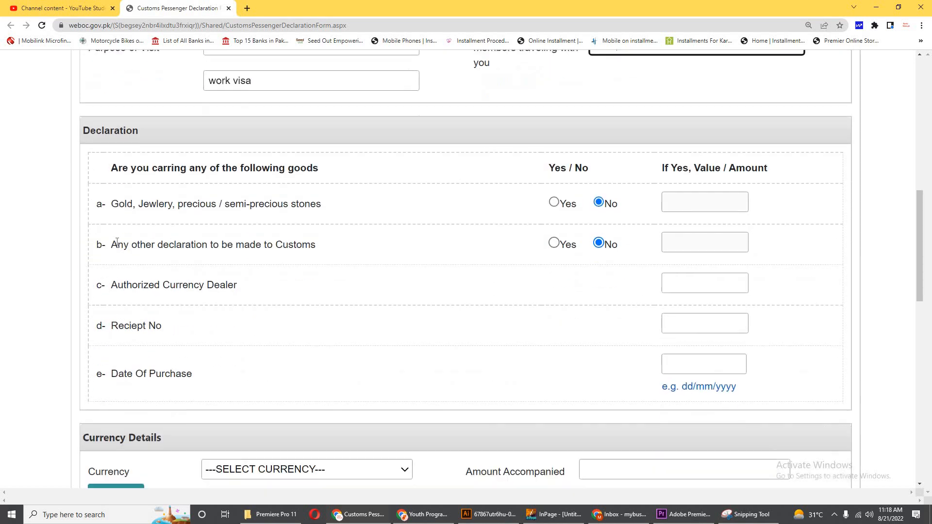
pyautogui.scroll(1, 164, 230)
pyautogui.scroll(2, 272, 269)
pyautogui.scroll(-3, 272, 269)
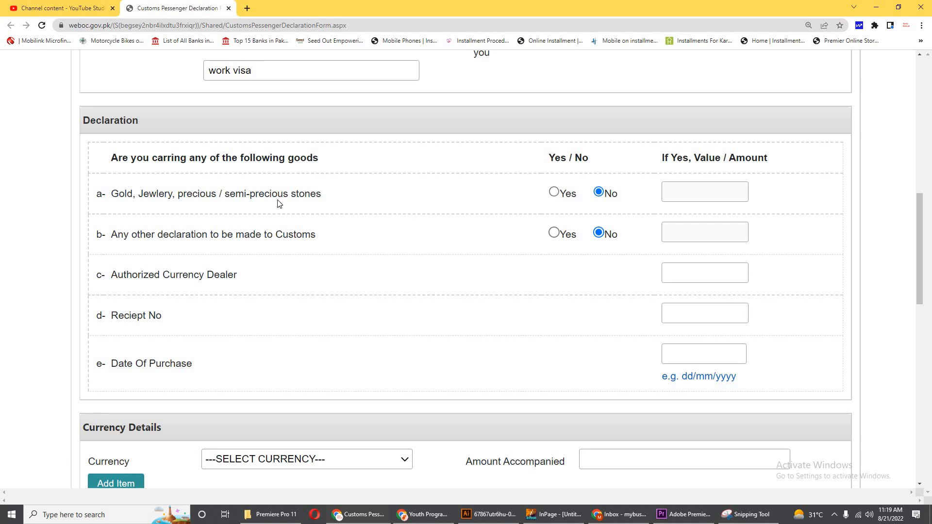
pyautogui.scroll(1, 151, 233)
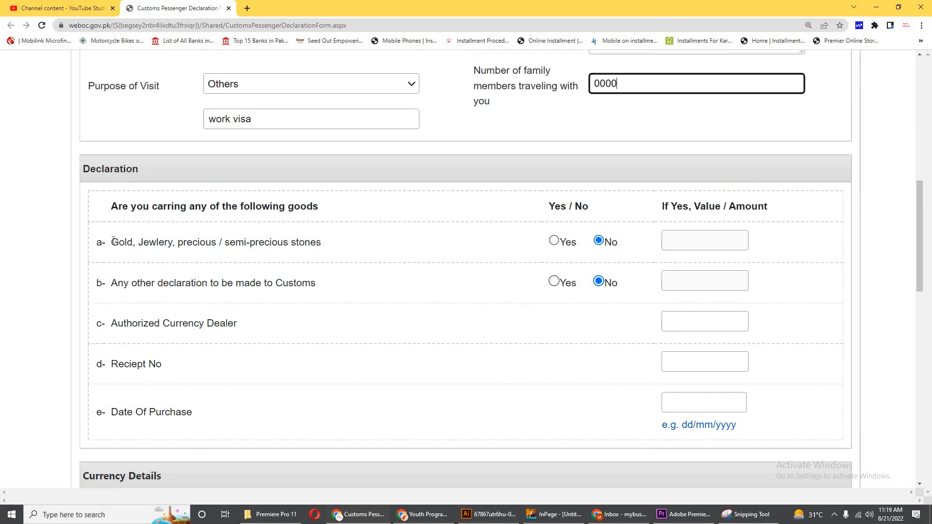
# Declare Yes for carrying gold, jewelry and precious or semi-precious stones, leaving the value blank
pyautogui.moveTo(112, 242); pyautogui.dragTo(164, 245)
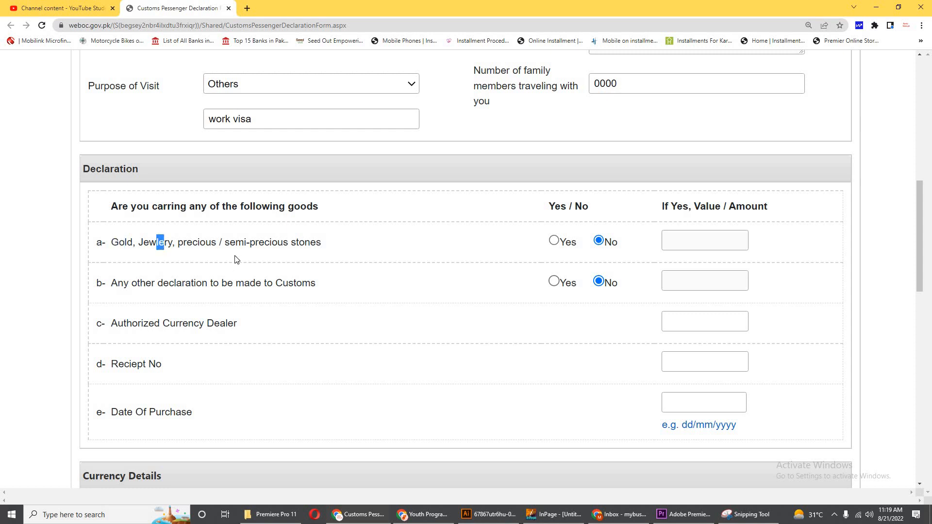
pyautogui.click(258, 246)
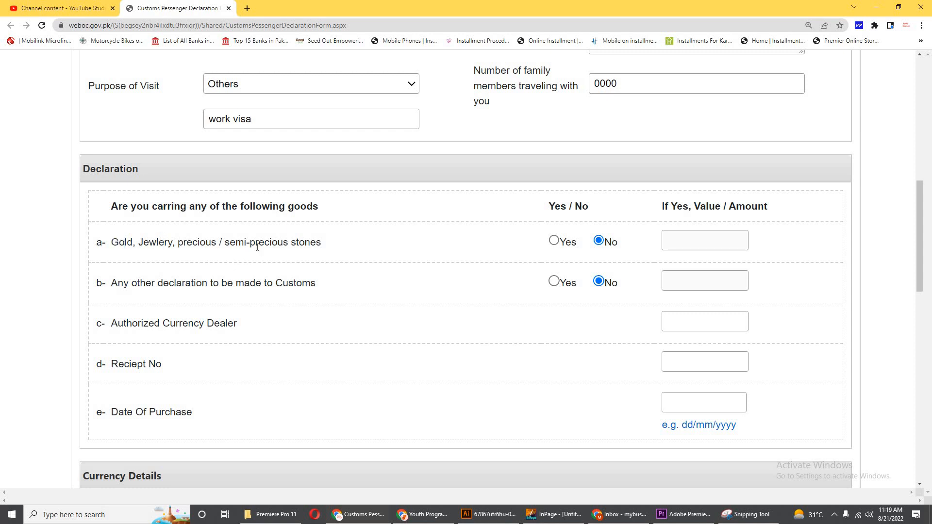
pyautogui.click(555, 241)
pyautogui.click(600, 241)
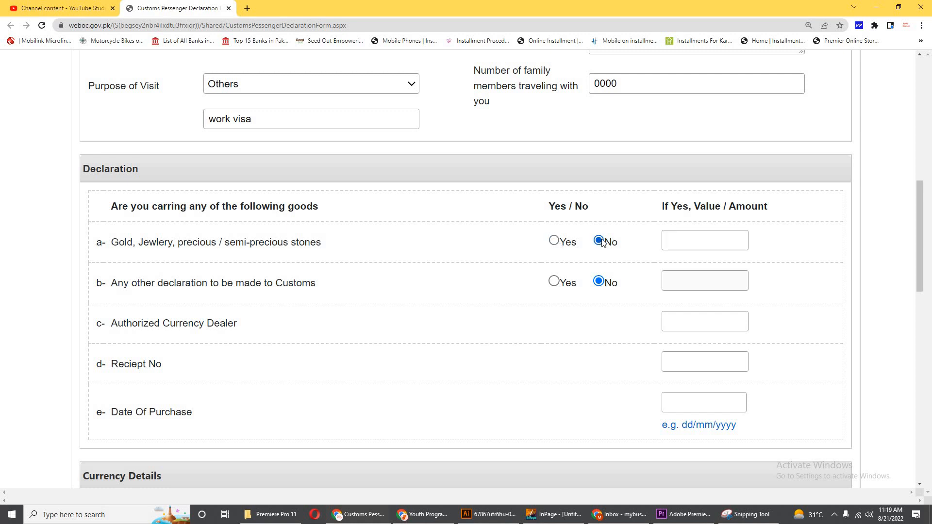
pyautogui.click(554, 241)
pyautogui.click(674, 240)
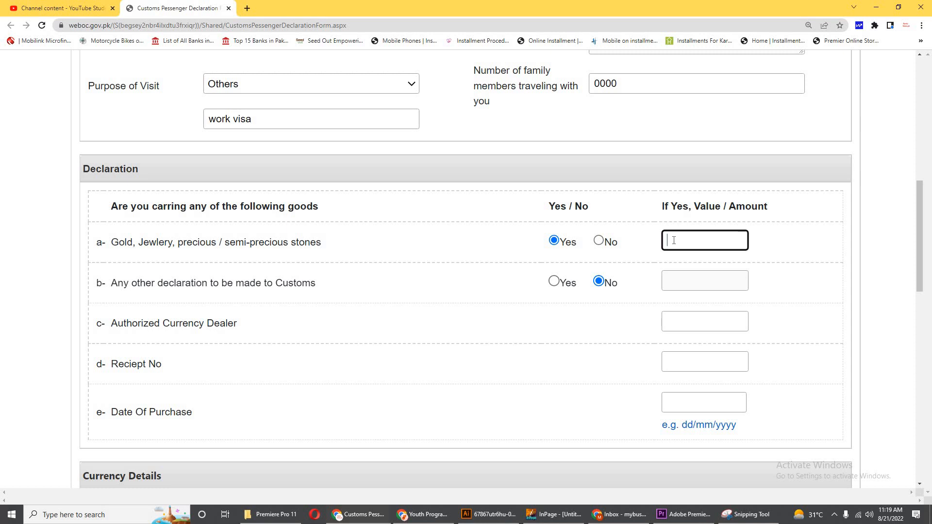
pyautogui.click(618, 268)
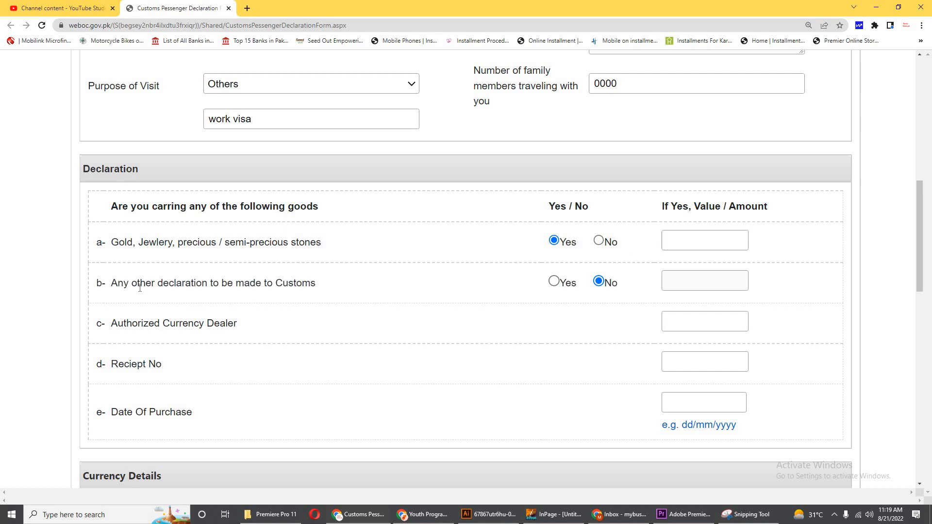
# Enter the name of the authorized currency dealer in the Declaration section
pyautogui.scroll(-1, 124, 258)
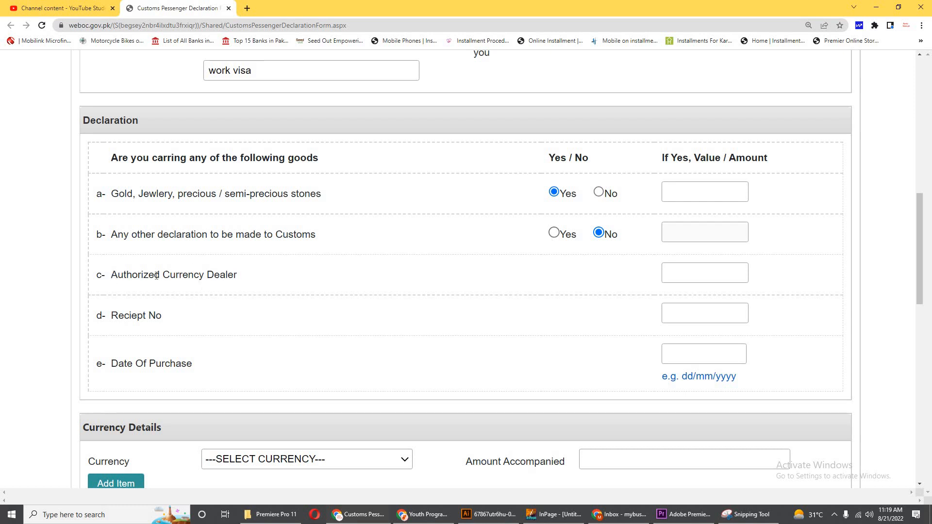
pyautogui.moveTo(112, 275); pyautogui.dragTo(239, 278)
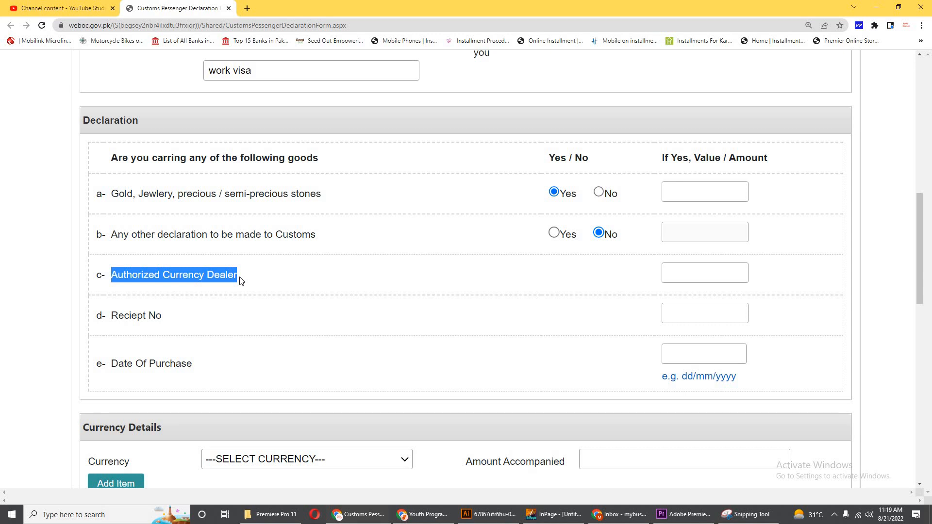
pyautogui.click(685, 277)
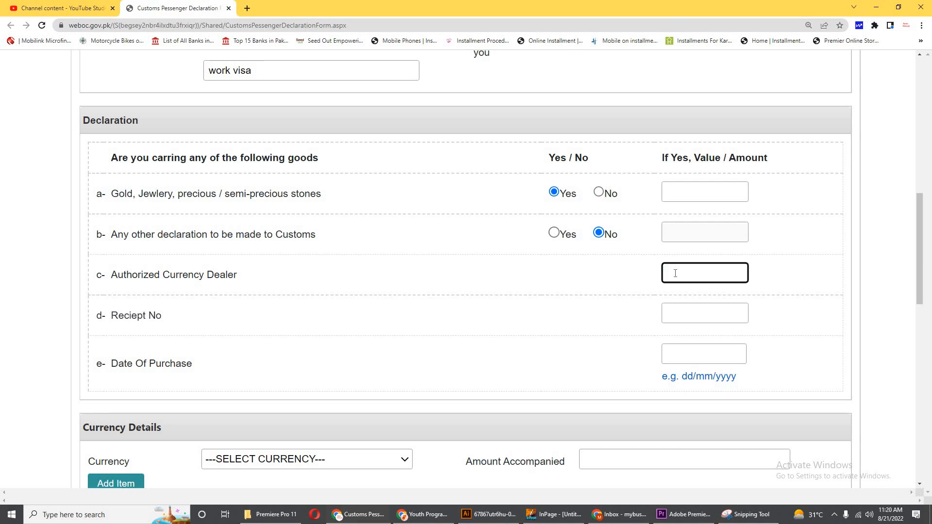
pyautogui.write('azar')
# Enter the currency receipt number and set the date of purchase to 03/04/2022
pyautogui.scroll(-1, 676, 273)
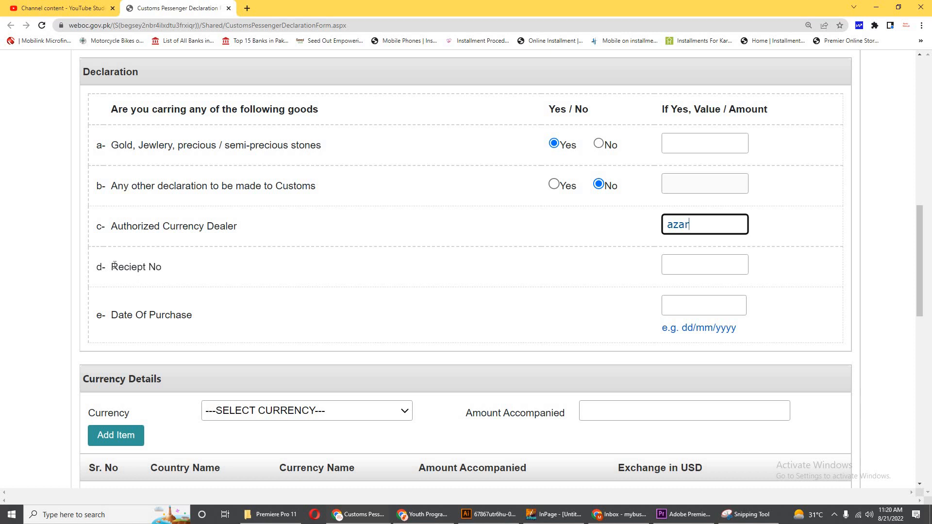
pyautogui.moveTo(113, 267); pyautogui.dragTo(176, 270)
pyautogui.click(693, 270)
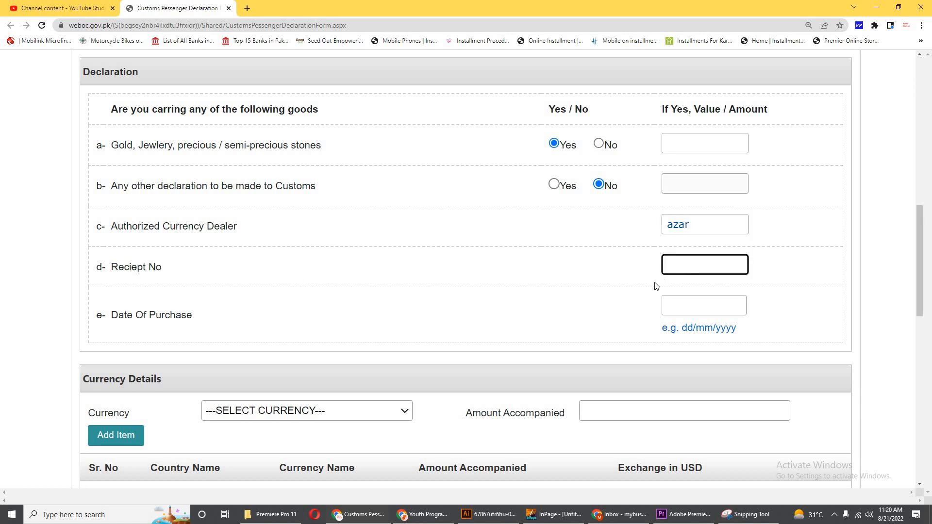
pyautogui.write('03364')
pyautogui.scroll(-1, 372, 321)
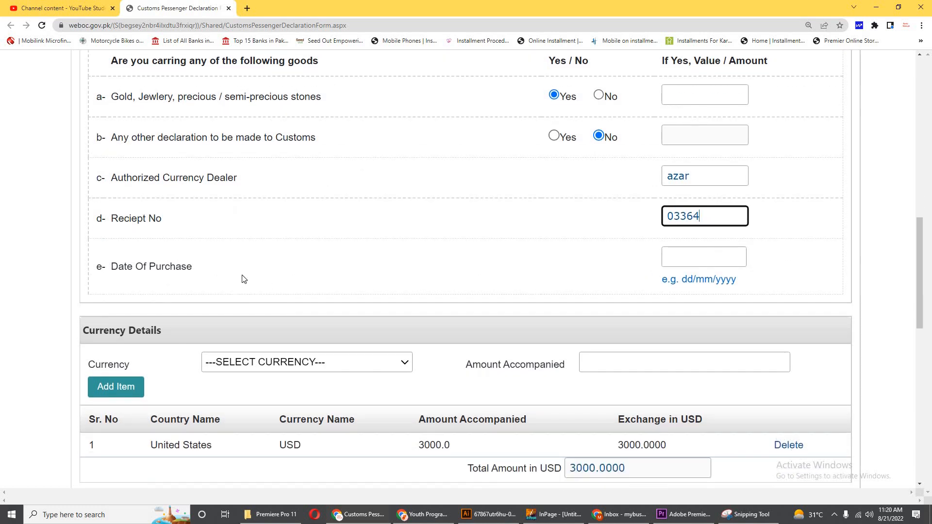
pyautogui.click(687, 259)
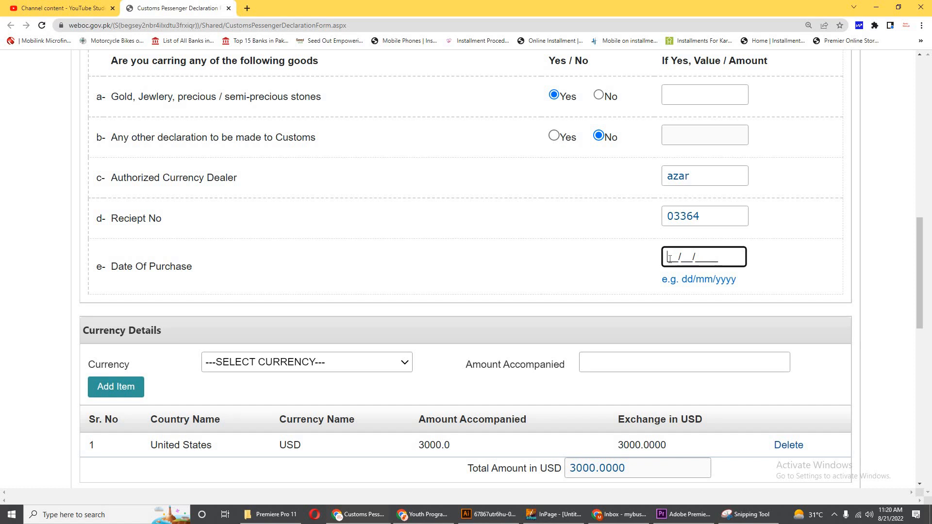
pyautogui.write('03/04/2022')
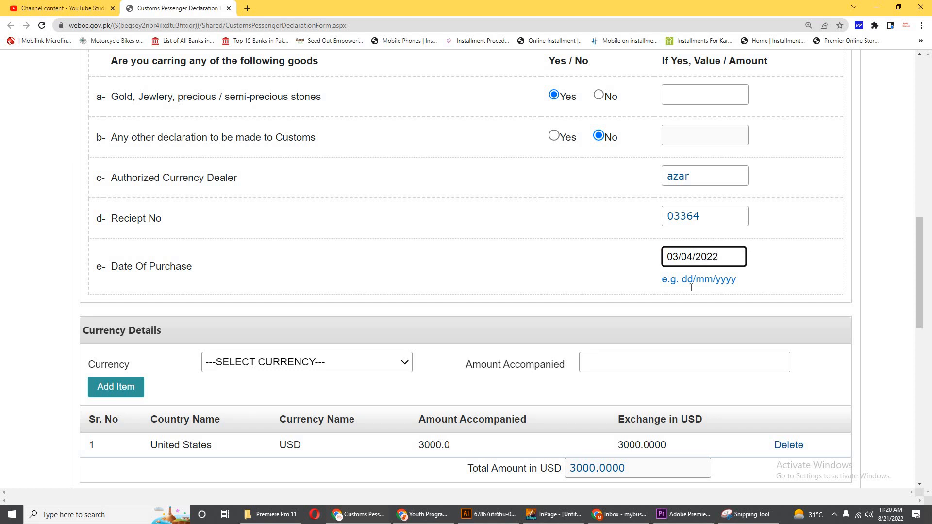
# Select Japan-YEN as the currency in the Currency Details section
pyautogui.scroll(-3, 417, 313)
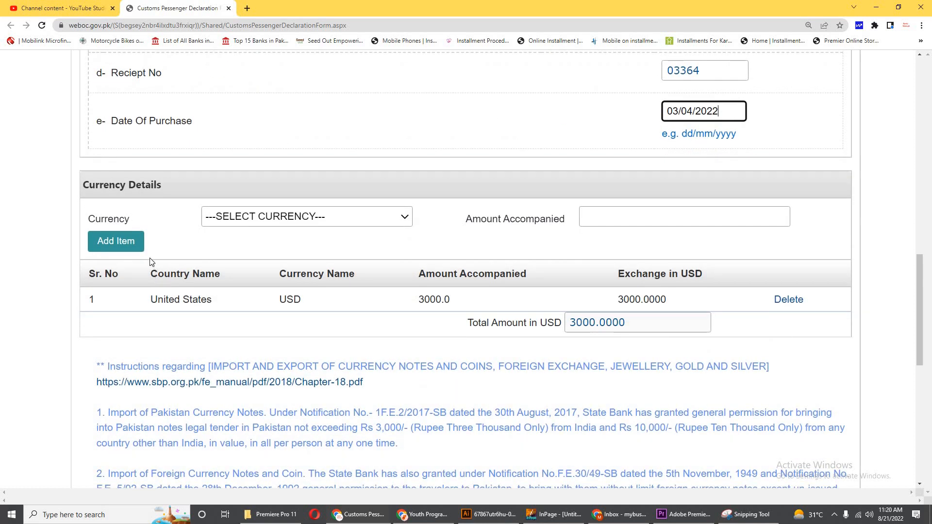
pyautogui.scroll(-1, 152, 263)
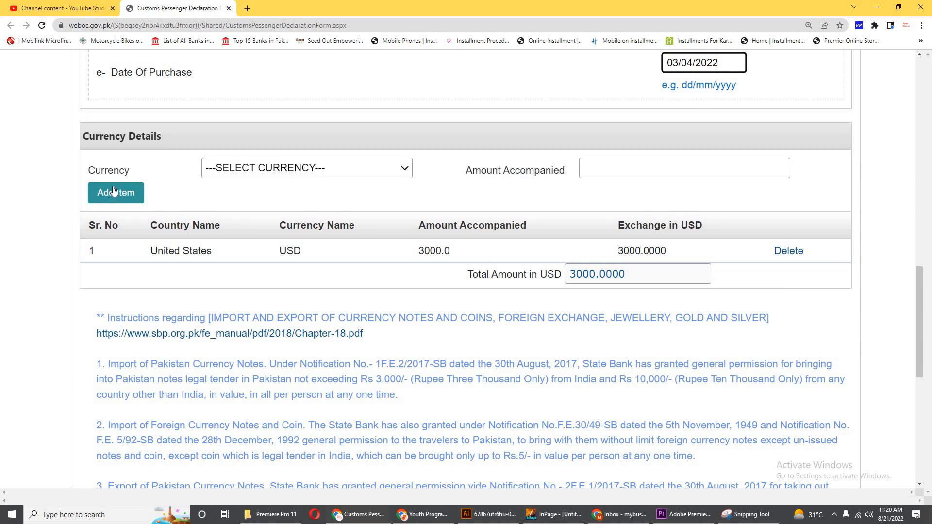
pyautogui.click(280, 171)
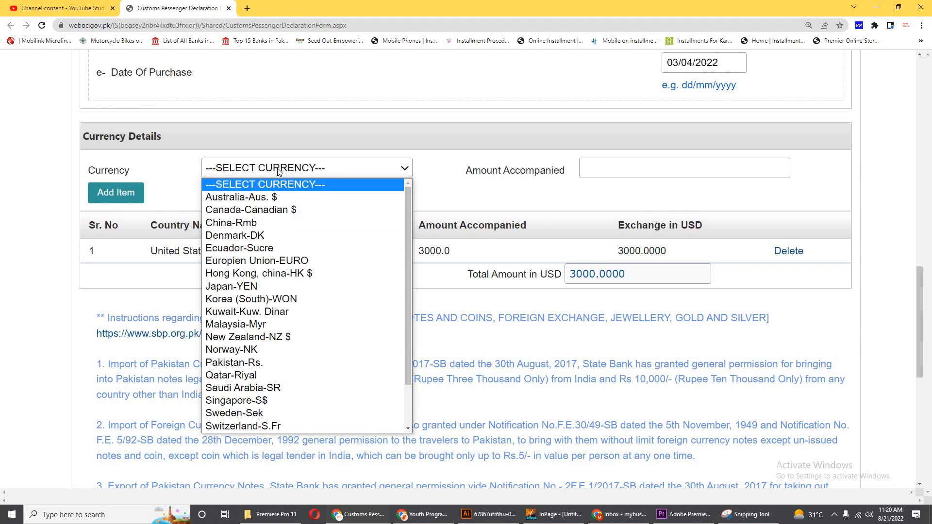
pyautogui.click(49, 170)
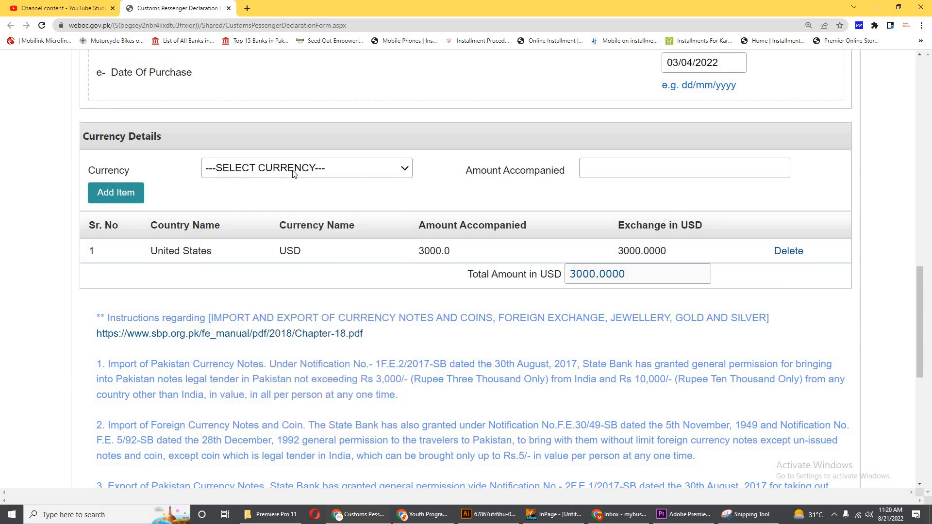
pyautogui.click(293, 170)
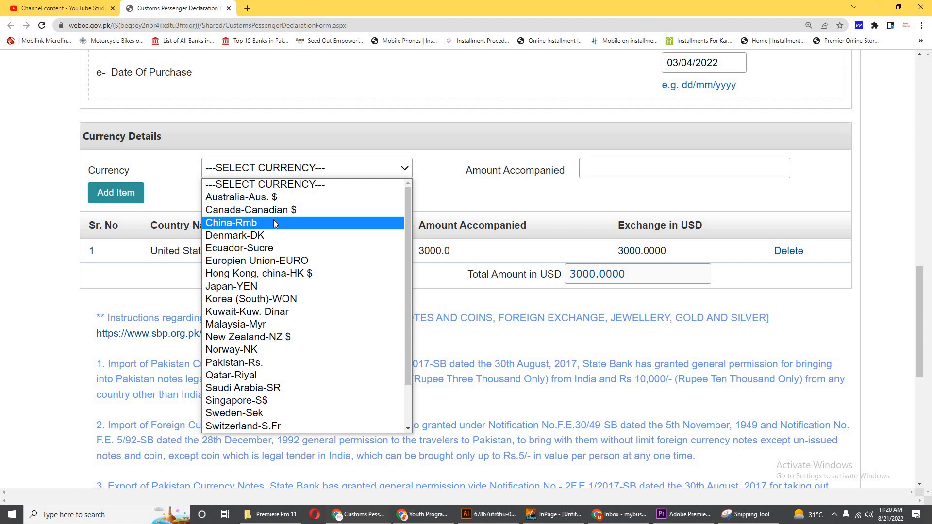
pyautogui.scroll(-1, 278, 289)
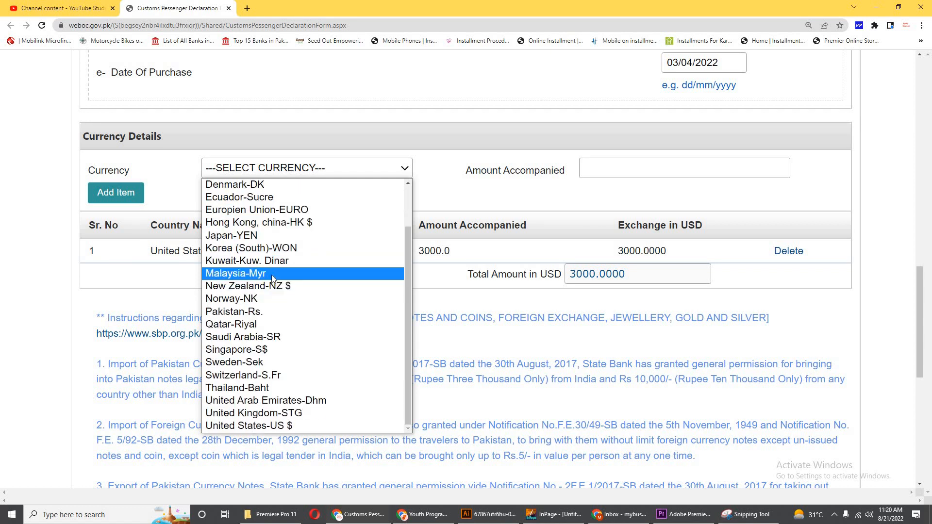
pyautogui.scroll(1, 262, 277)
pyautogui.click(244, 286)
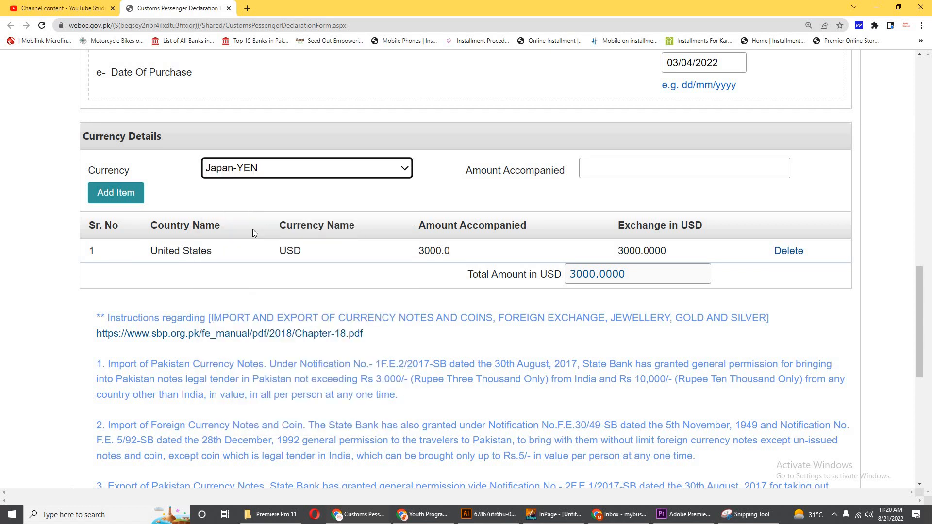
# Set the accompanied yen amount to 5000 and add the item to the currency list
pyautogui.click(599, 166)
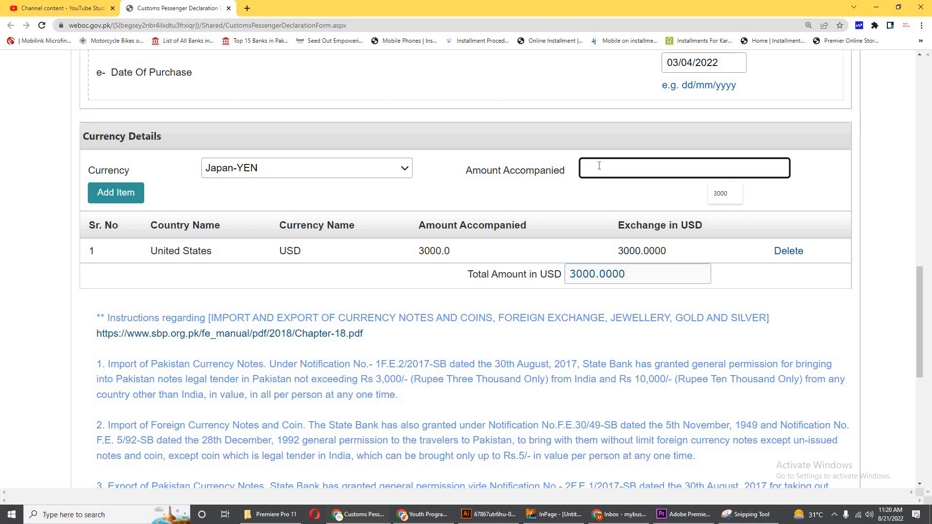
pyautogui.click(719, 194)
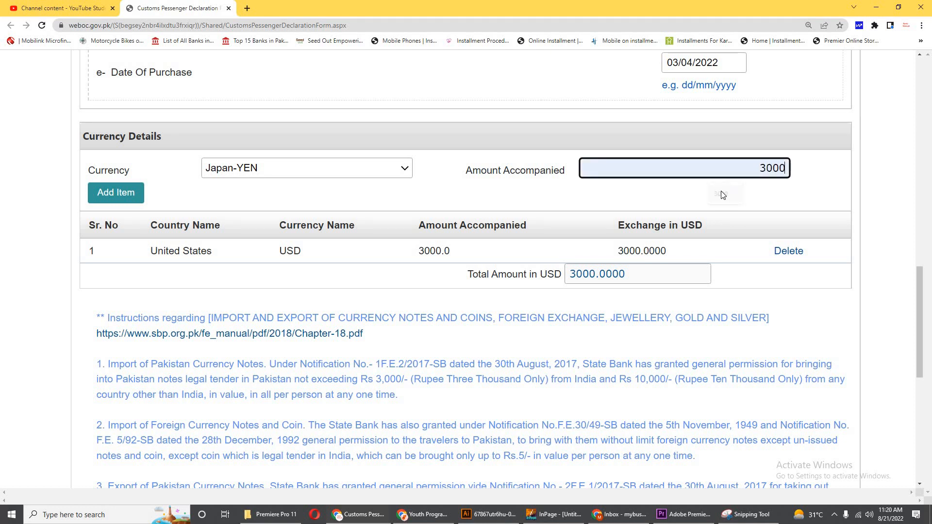
pyautogui.moveTo(766, 169); pyautogui.dragTo(757, 169)
pyautogui.write('5')
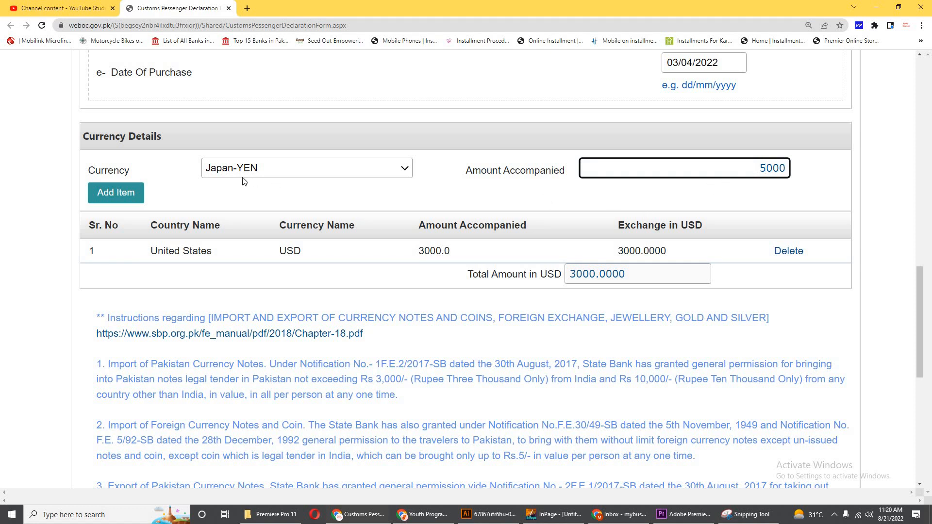
pyautogui.click(115, 200)
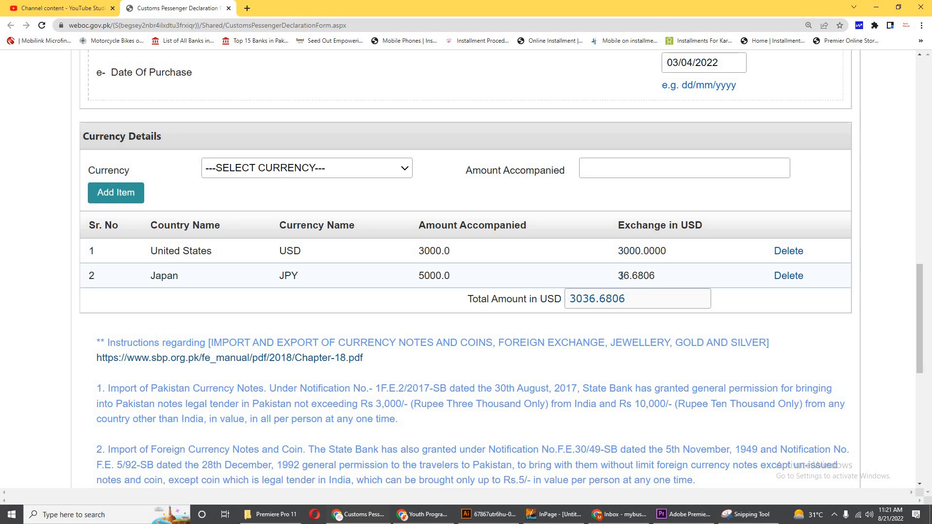
# Examine the yen entry's exchange in USD, the currency import and export instructions, and the per-visit limits for each age group
pyautogui.moveTo(618, 275); pyautogui.dragTo(660, 276)
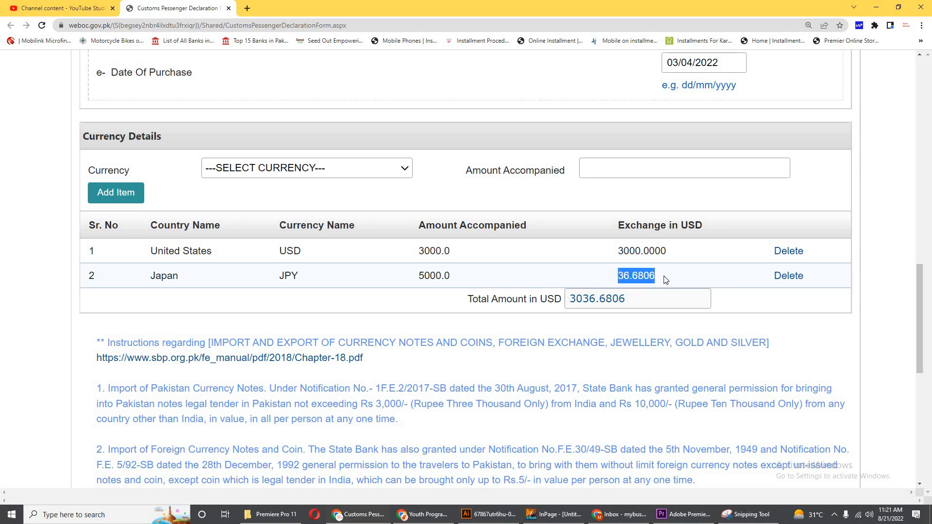
pyautogui.click(567, 303)
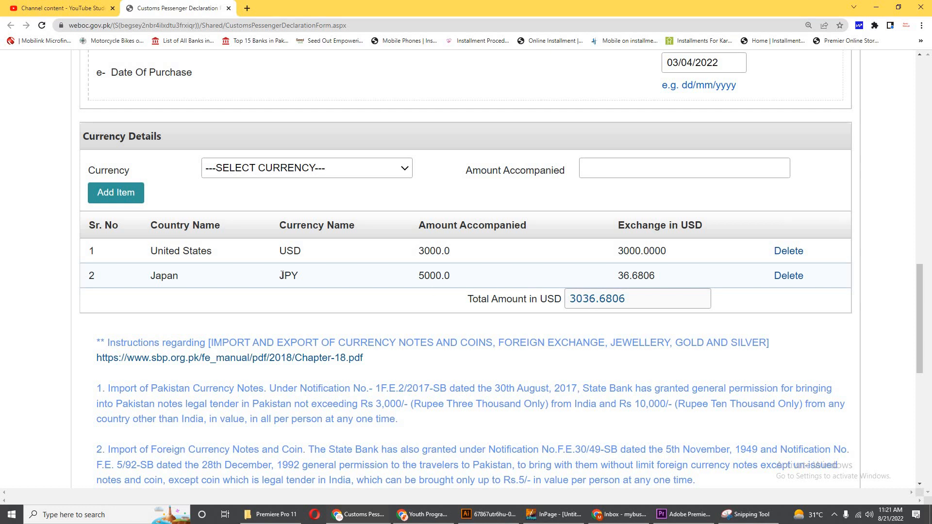
pyautogui.scroll(-5, 275, 282)
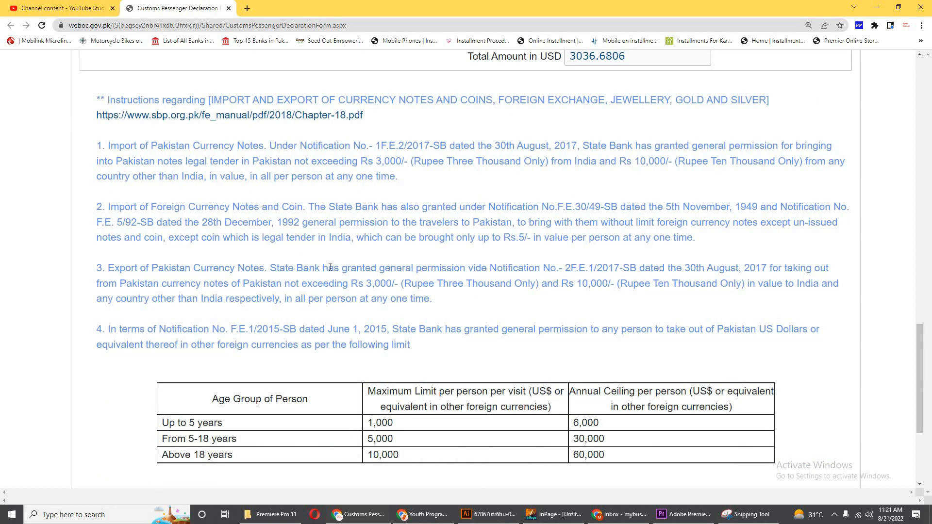
pyautogui.scroll(-4, 330, 267)
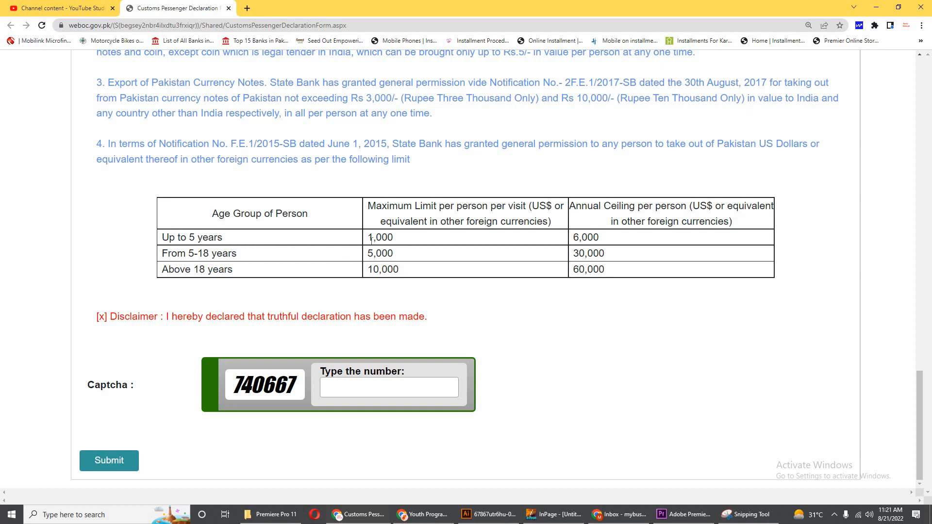
pyautogui.doubleClick(395, 239)
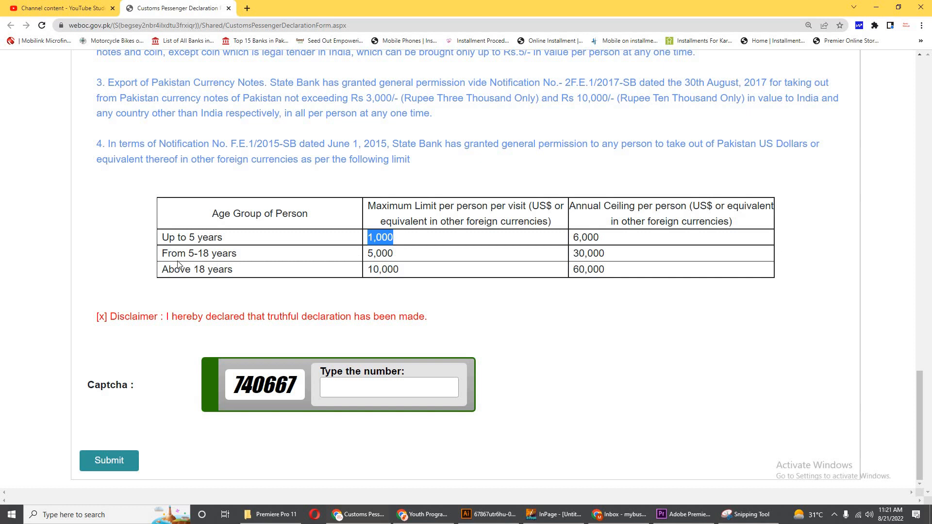
pyautogui.click(209, 261)
pyautogui.doubleClick(404, 258)
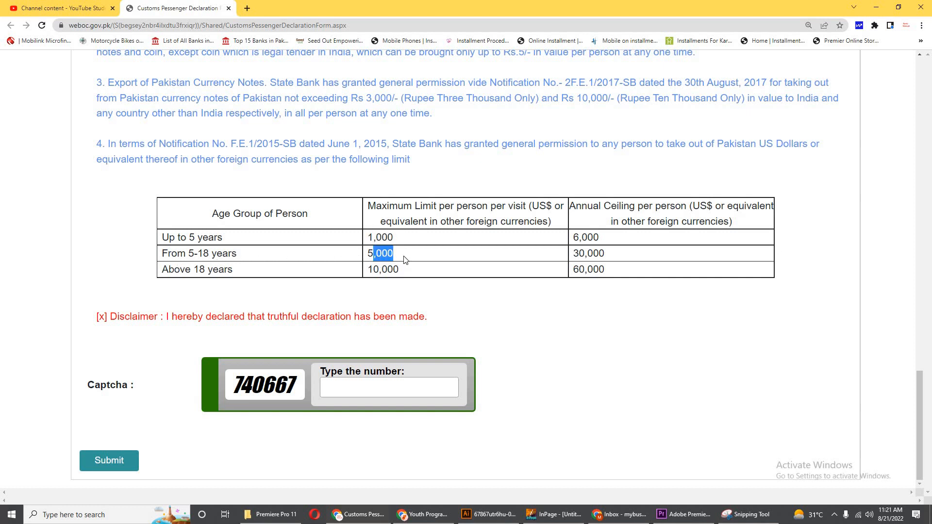
pyautogui.click(302, 267)
pyautogui.moveTo(168, 270); pyautogui.dragTo(235, 271)
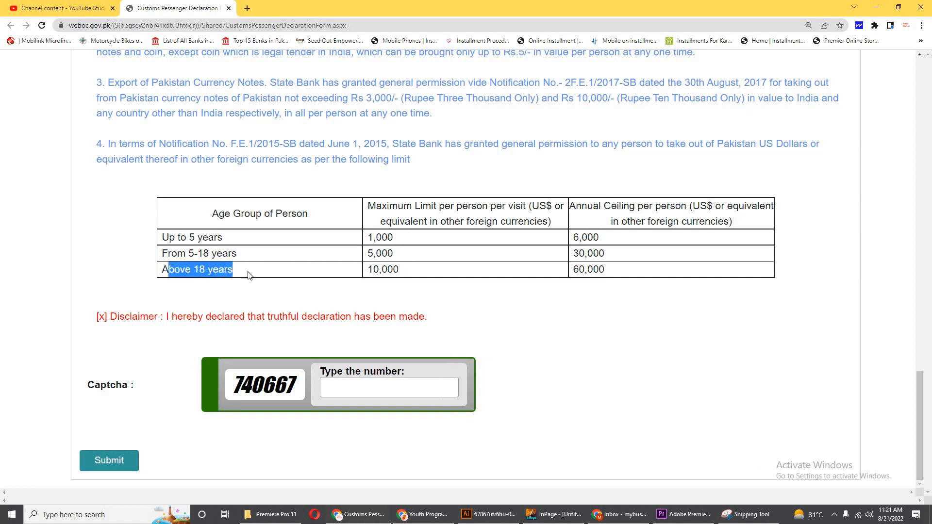
pyautogui.moveTo(369, 272); pyautogui.dragTo(427, 274)
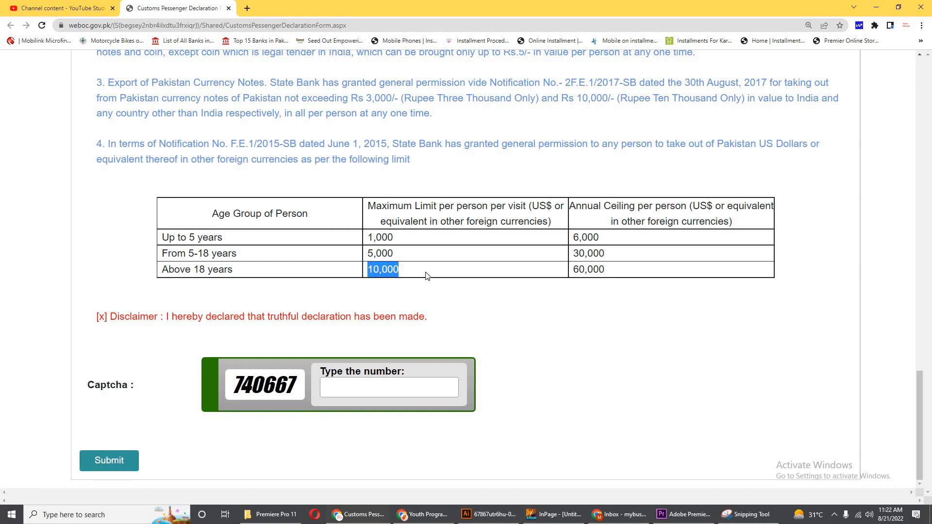
# Compare the currency list's total amount in USD with the maximum per-visit limit for persons above 18 years
pyautogui.scroll(5, 670, 224)
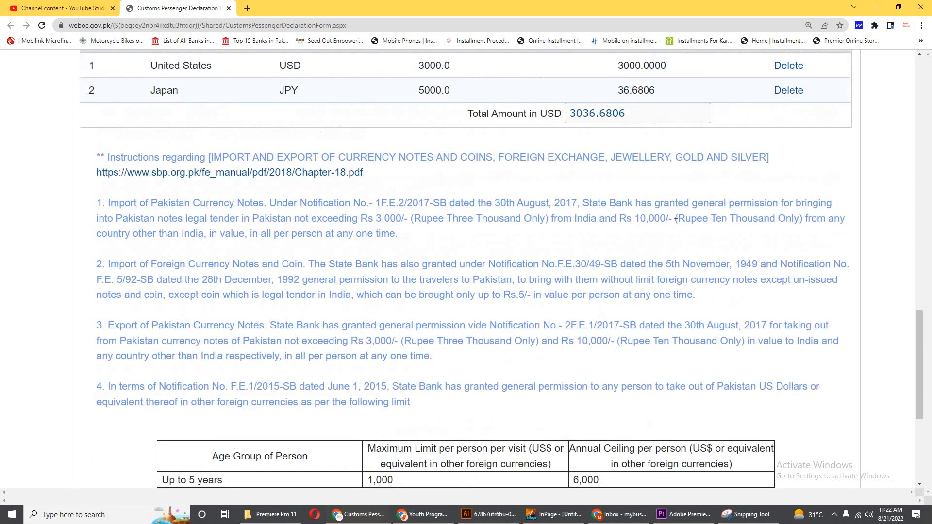
pyautogui.scroll(2, 667, 224)
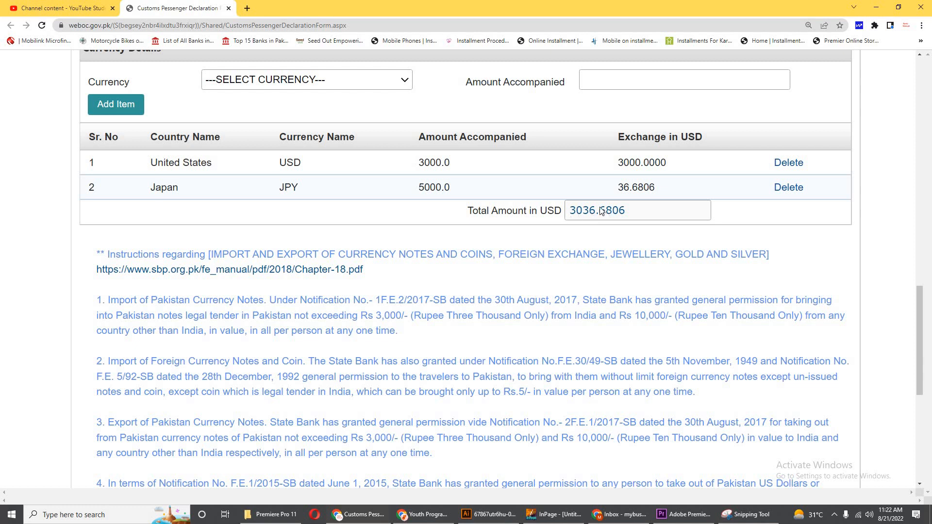
pyautogui.moveTo(571, 213); pyautogui.dragTo(598, 215)
pyautogui.scroll(-5, 363, 351)
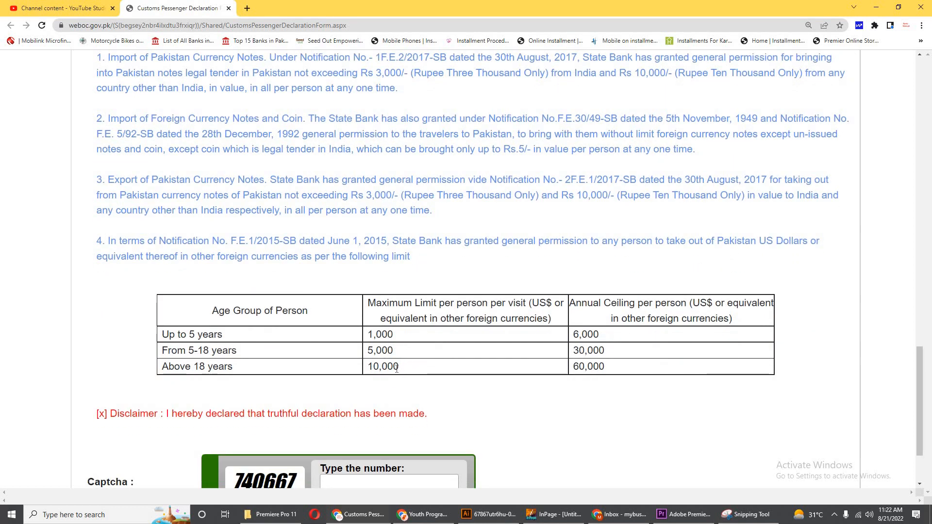
# Enter the displayed captcha verification number below the disclaimer at the end of the declaration form
pyautogui.scroll(-1, 397, 369)
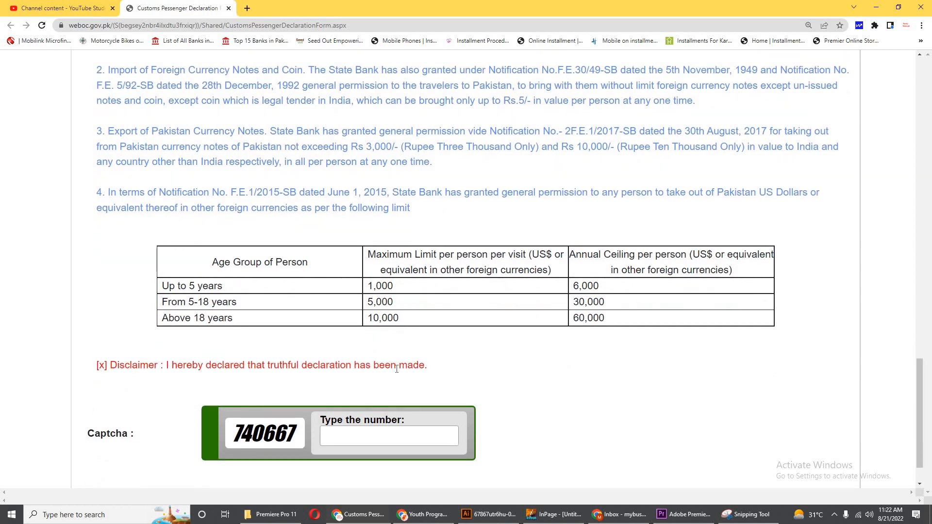
pyautogui.scroll(-1, 368, 340)
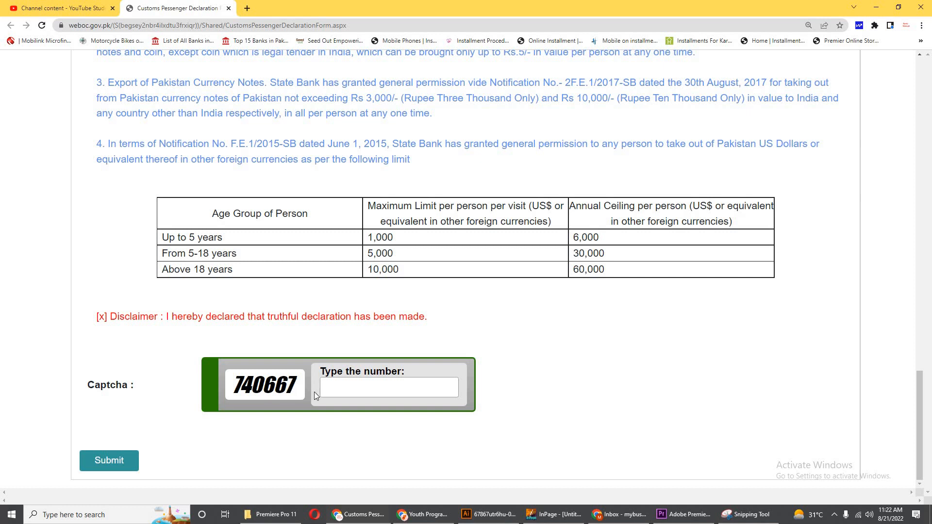
pyautogui.click(365, 389)
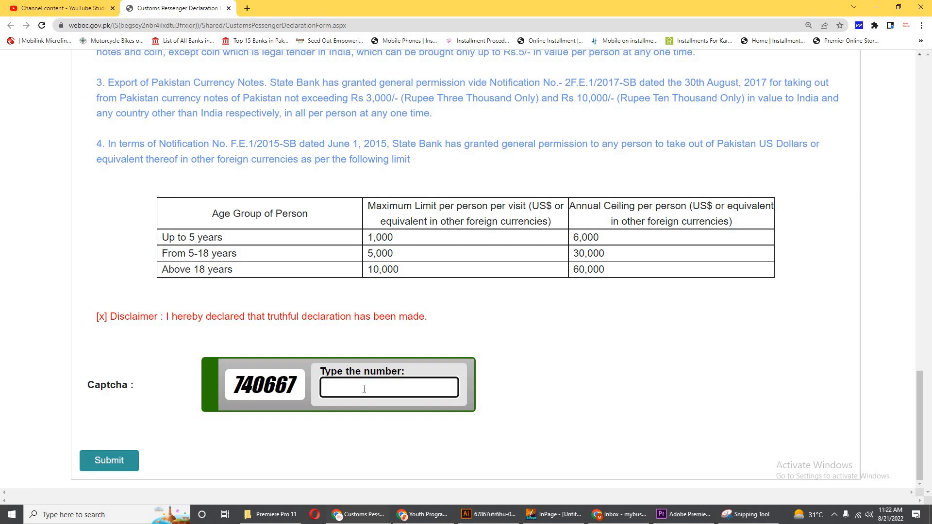
pyautogui.write('740667')
# Review the completed declaration form from the passport and flight information through the declaration, currency details, limits and captcha
pyautogui.scroll(12, 171, 454)
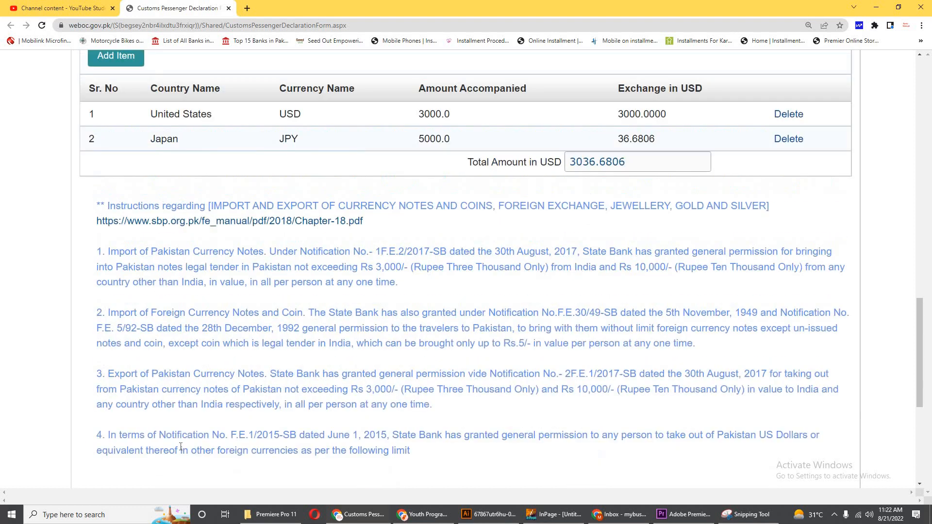
pyautogui.scroll(10, 327, 391)
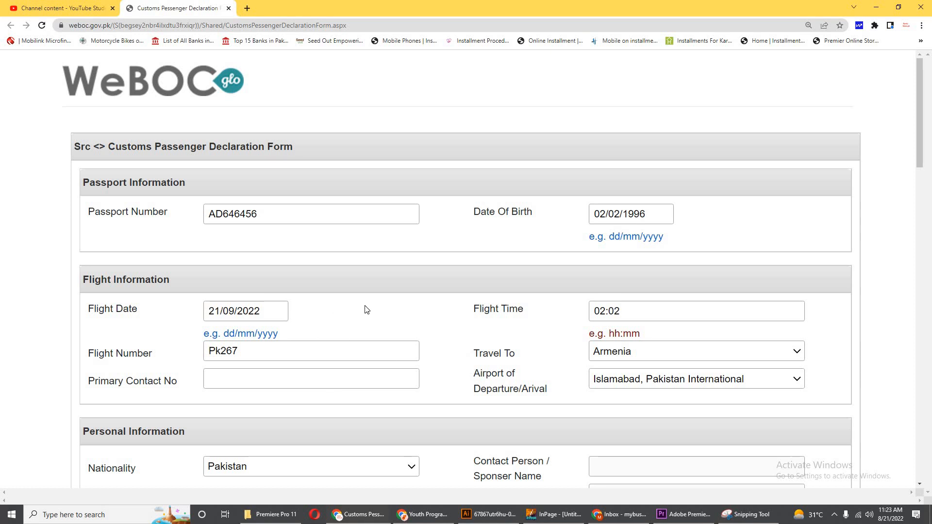
pyautogui.scroll(-3, 366, 309)
pyautogui.scroll(-8, 735, 348)
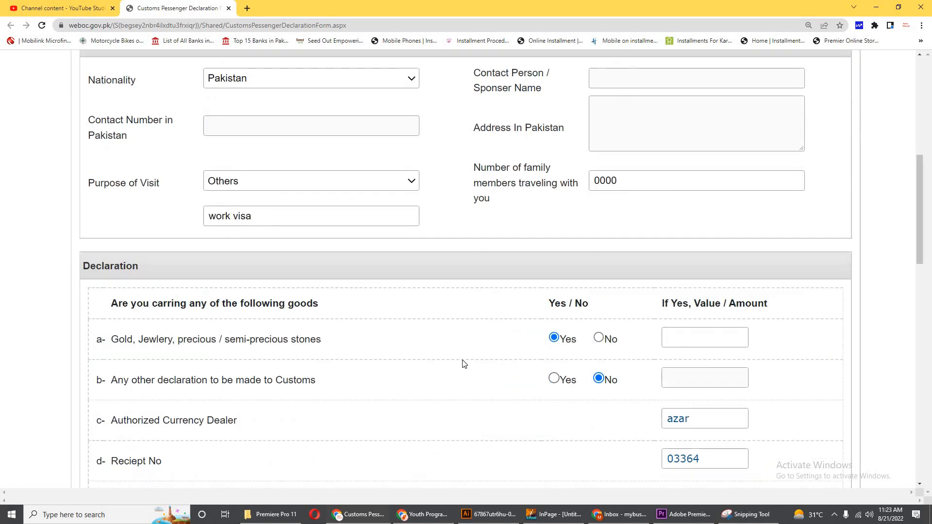
pyautogui.scroll(-9, 464, 364)
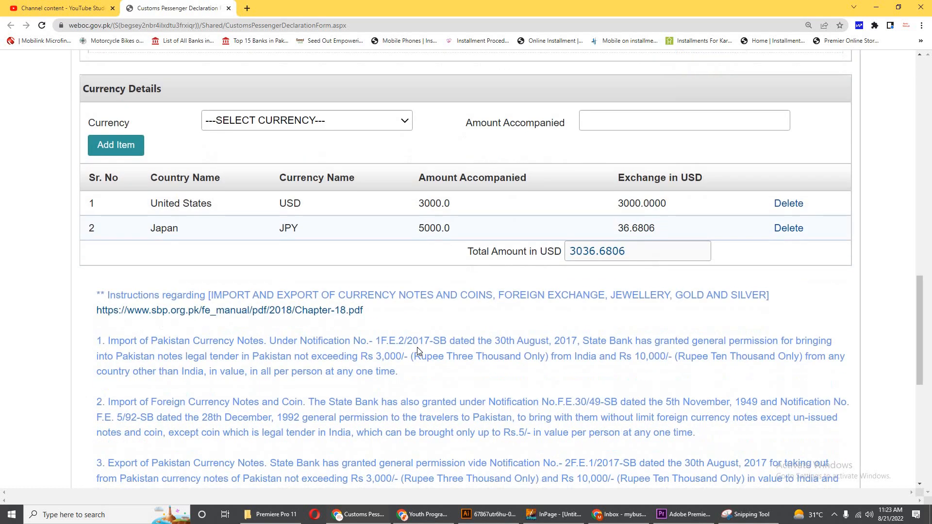
pyautogui.scroll(-1, 413, 330)
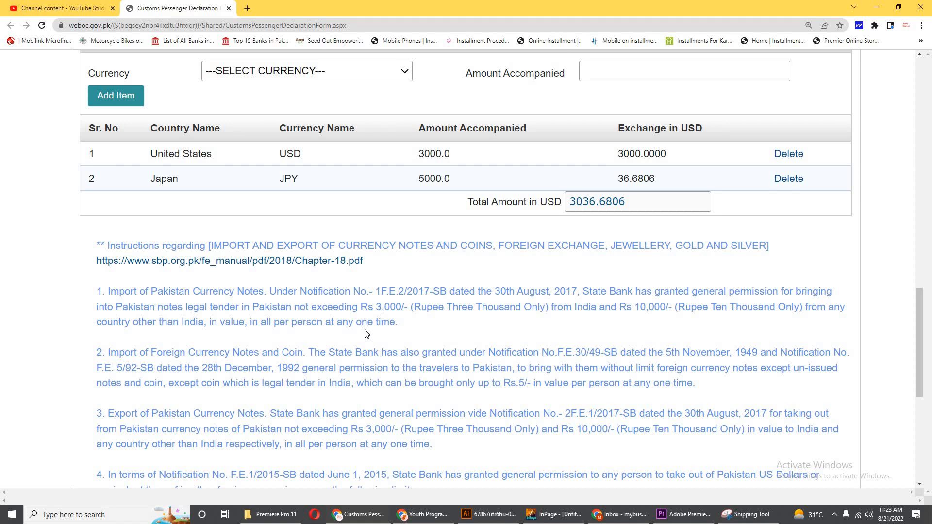
pyautogui.scroll(4, 366, 311)
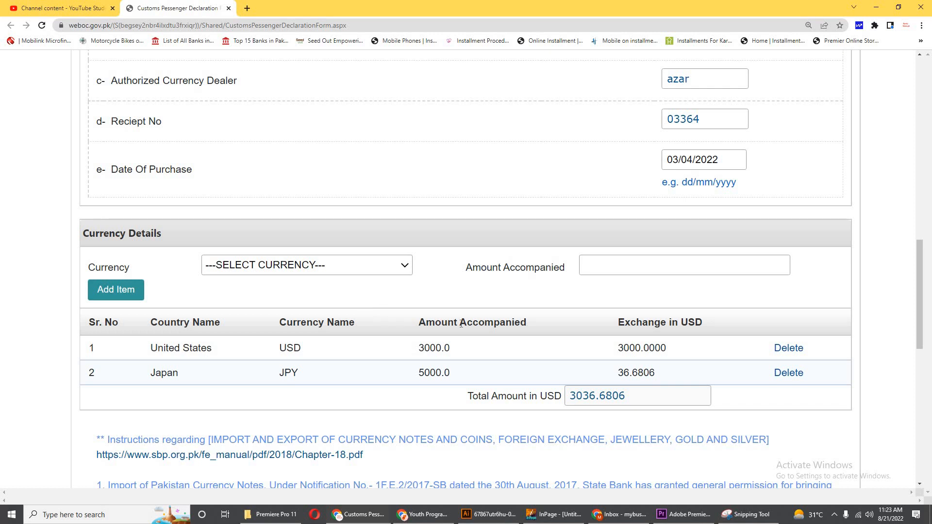
pyautogui.scroll(15, 484, 339)
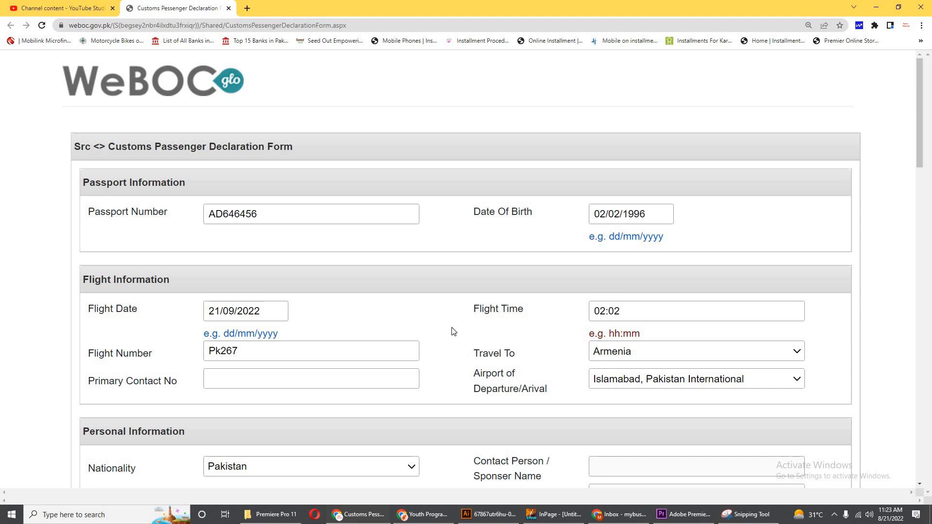
pyautogui.scroll(-15, 459, 352)
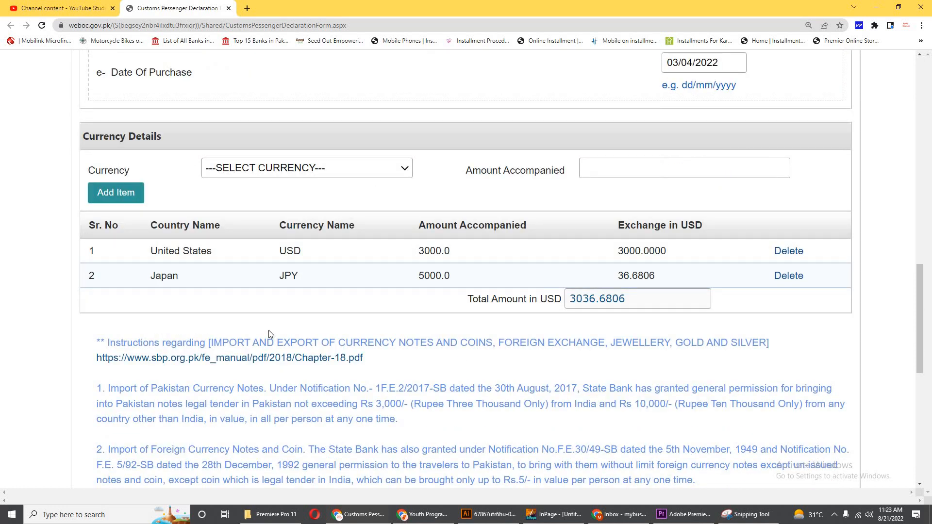
pyautogui.scroll(-3, 269, 330)
pyautogui.scroll(-3, 335, 347)
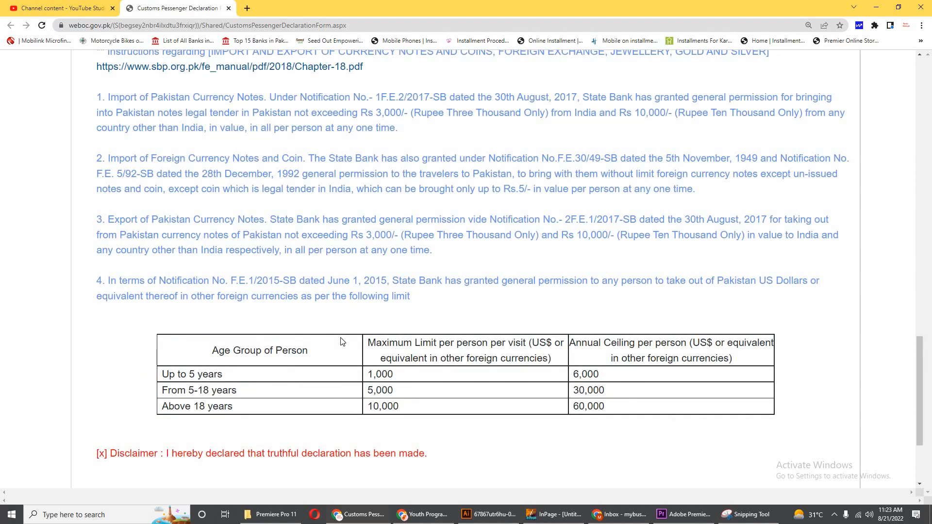
pyautogui.scroll(-2, 342, 341)
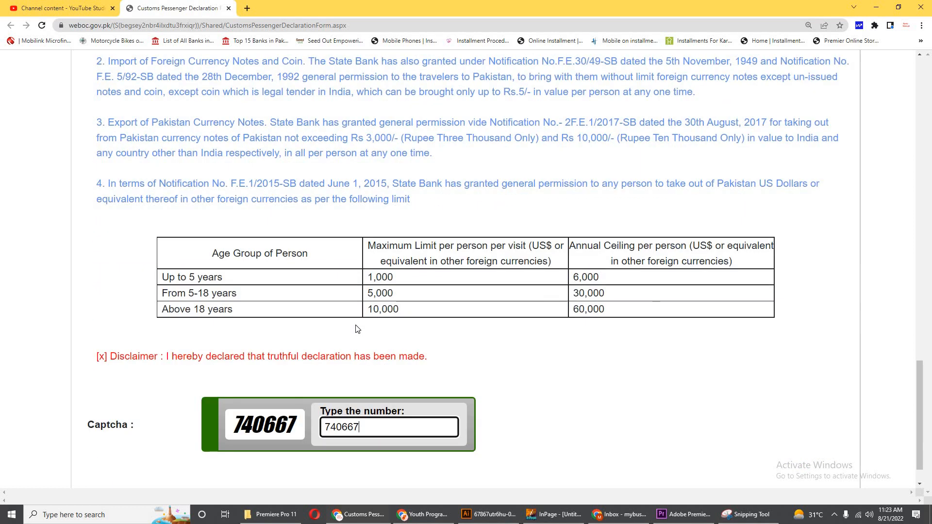
pyautogui.moveTo(921, 405); pyautogui.dragTo(900, 85)
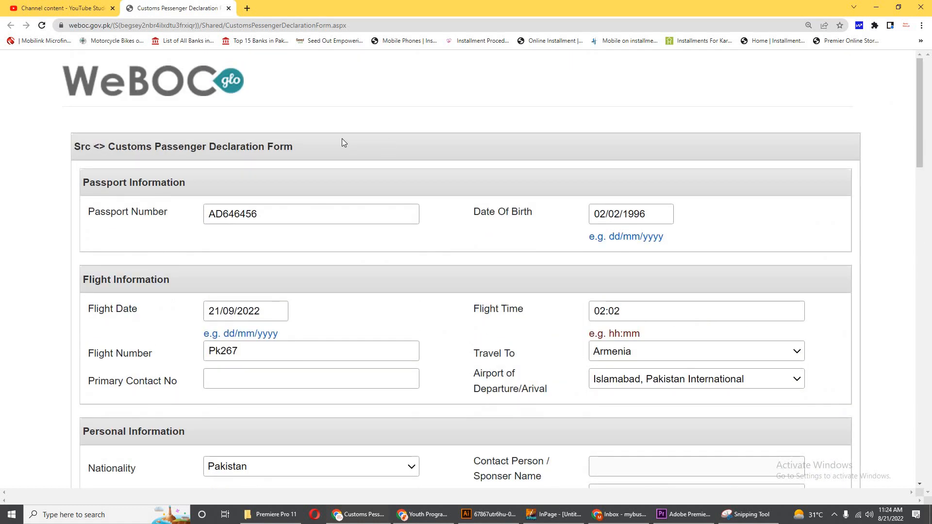